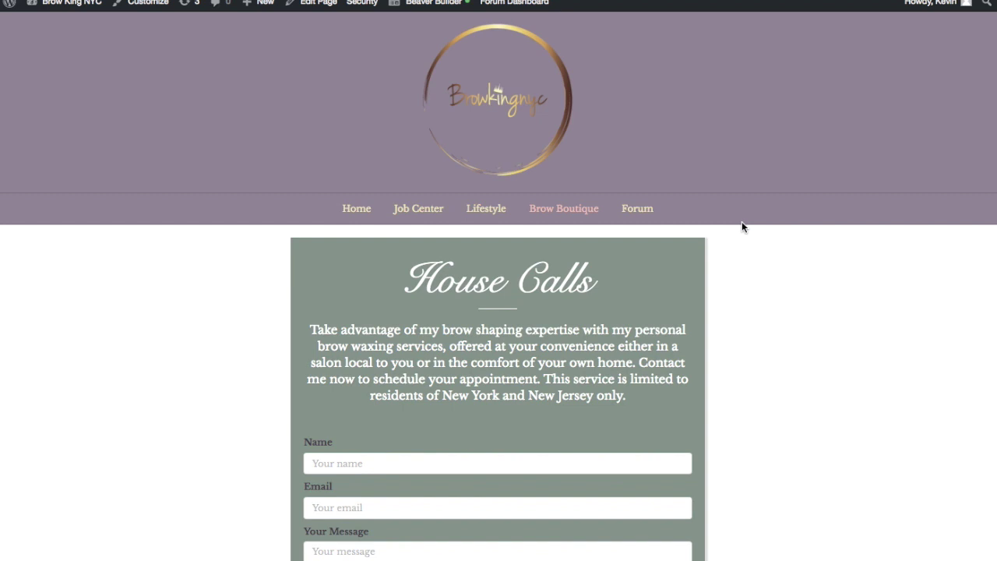
Review the live House Calls section of the Brow Service page, then open it in the page editor.
scroll(771, 272, "down", 3)
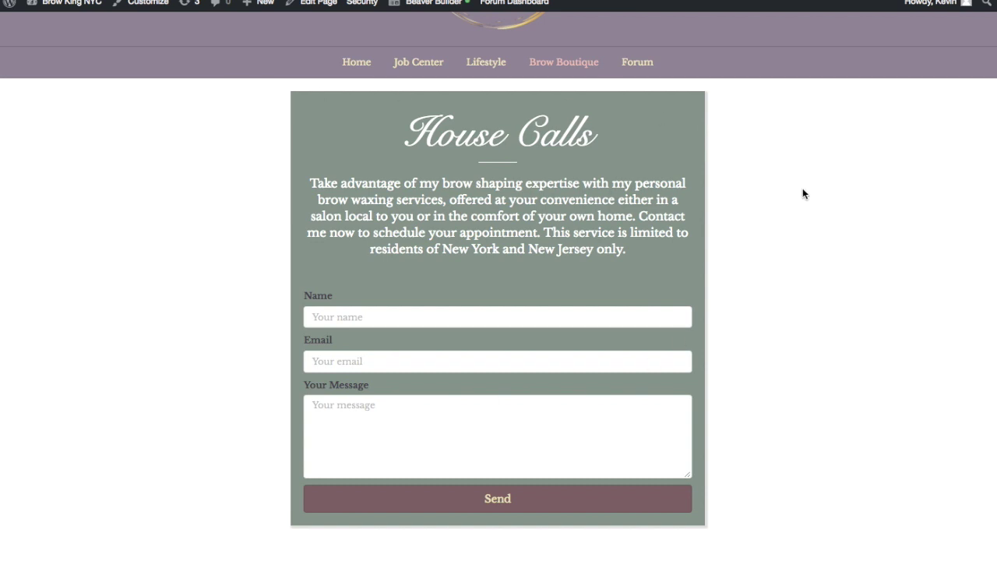
scroll(796, 257, "down", 1)
scroll(801, 255, "up", 2)
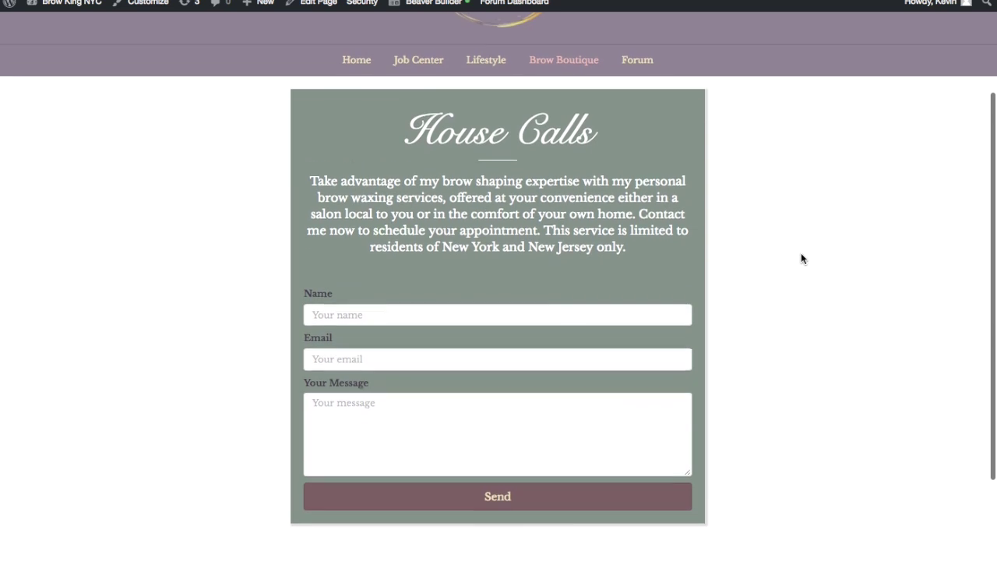
scroll(803, 257, "up", 2)
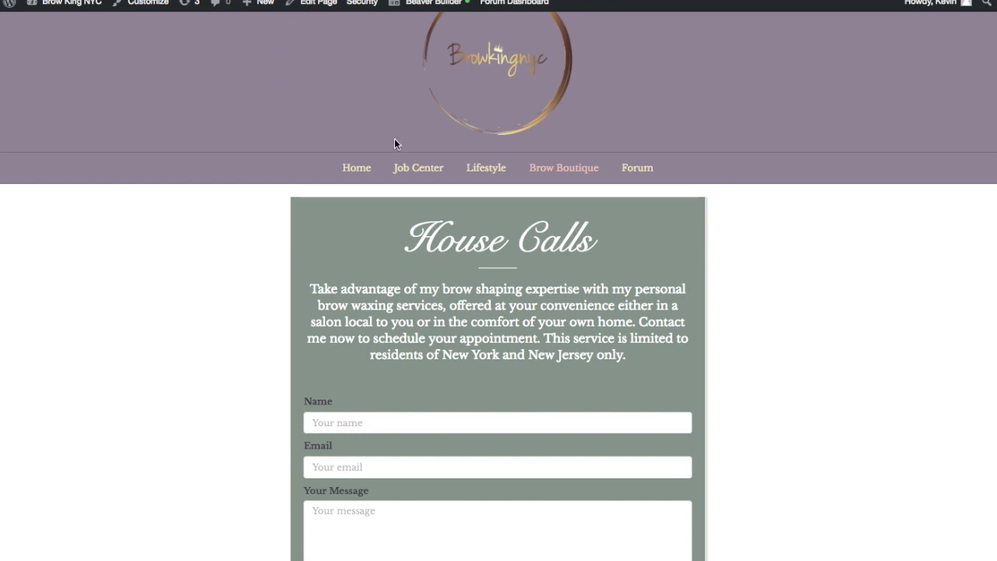
scroll(850, 207, "down", 1)
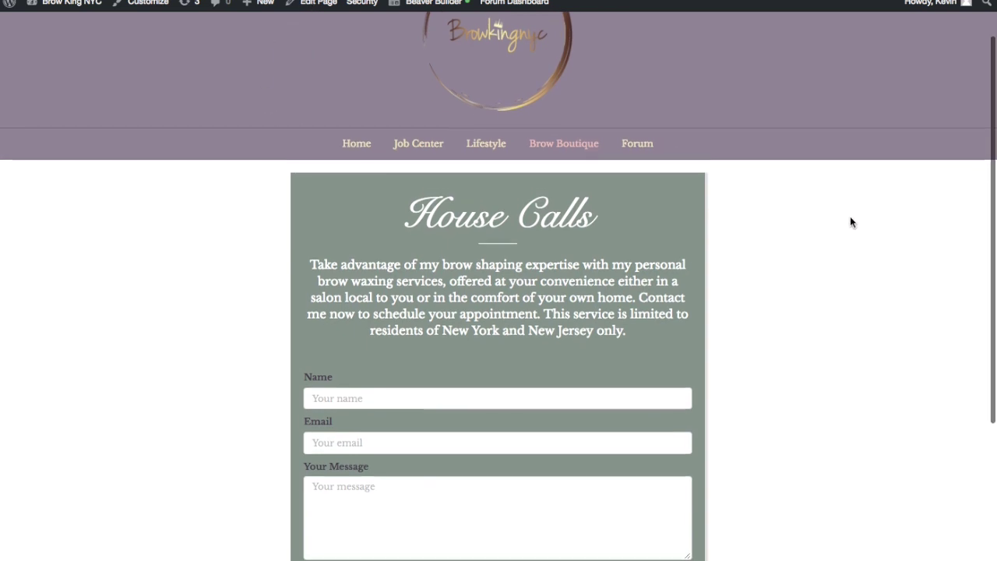
scroll(850, 222, "down", 1)
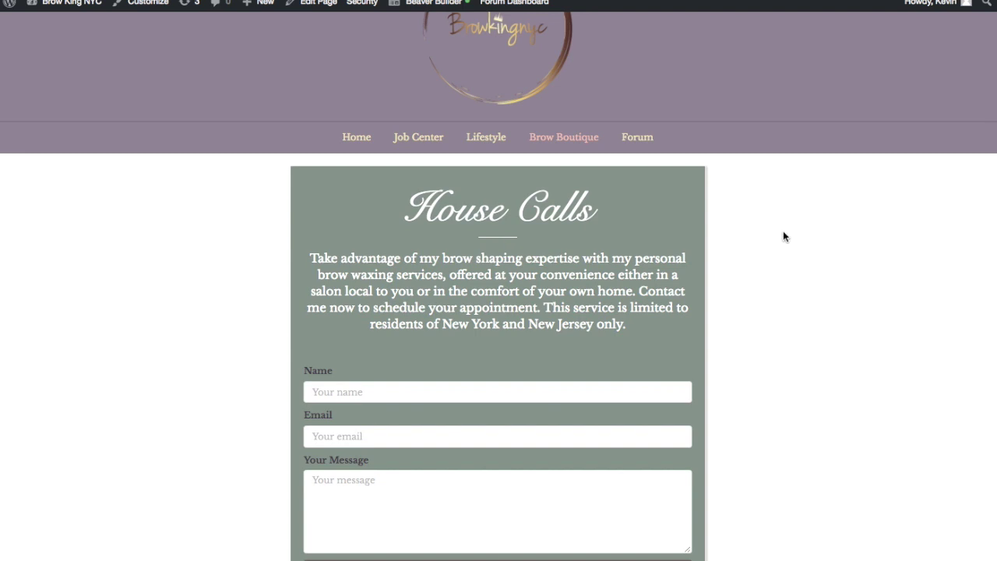
left_click(319, 7)
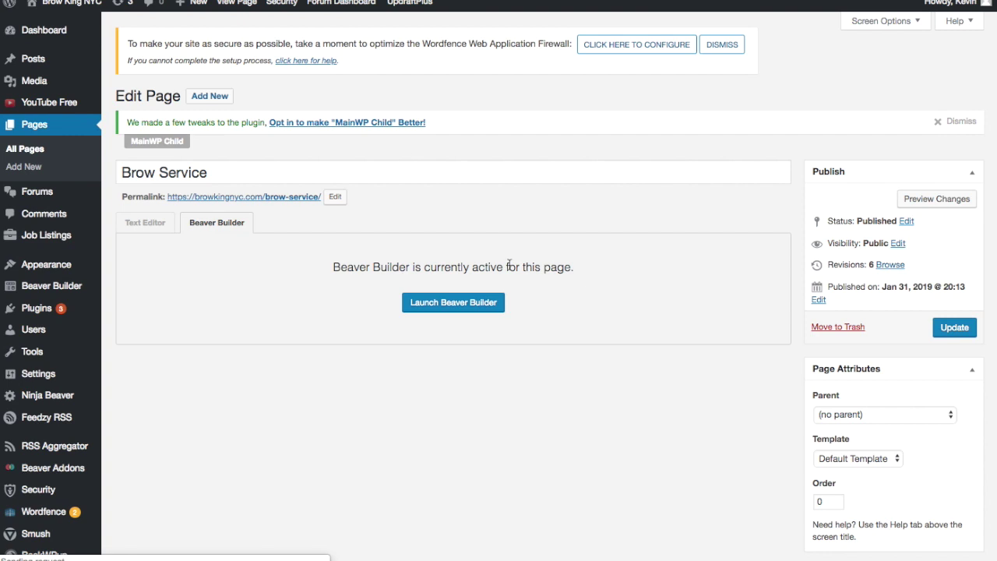
Switch the Brow Service page to the Text editor and review its House Calls content.
left_click(154, 225)
left_click(621, 79)
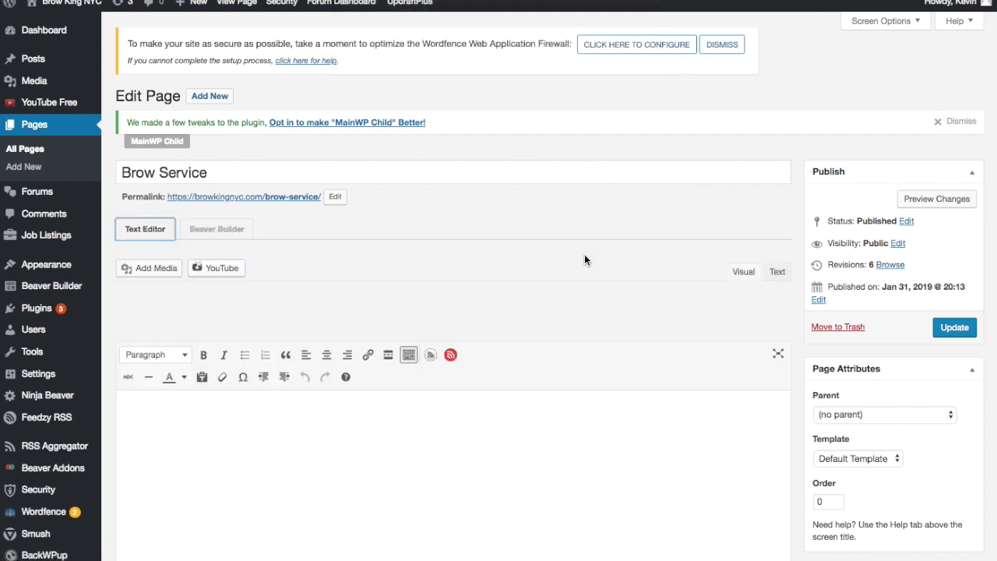
scroll(609, 289, "down", 4)
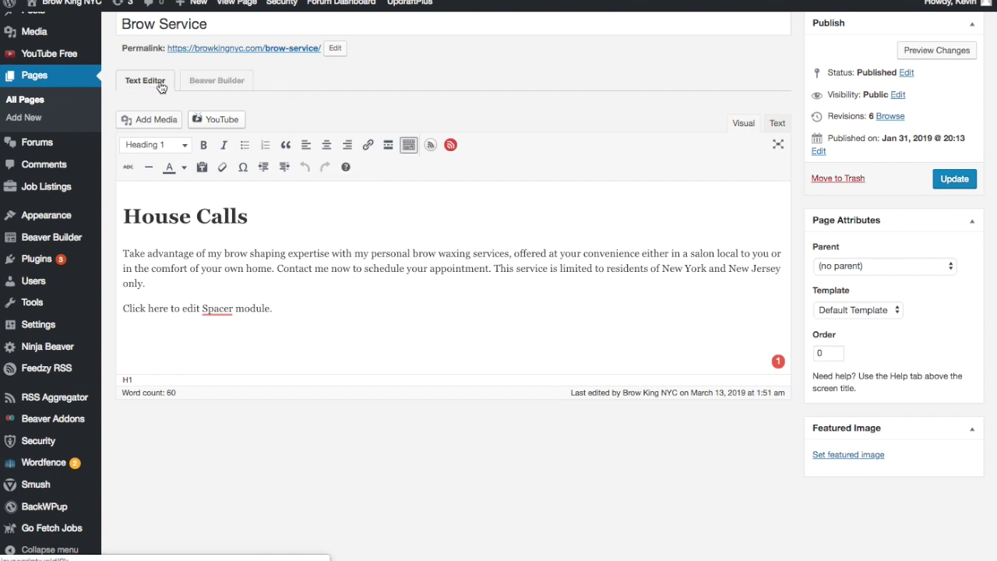
left_click(222, 83)
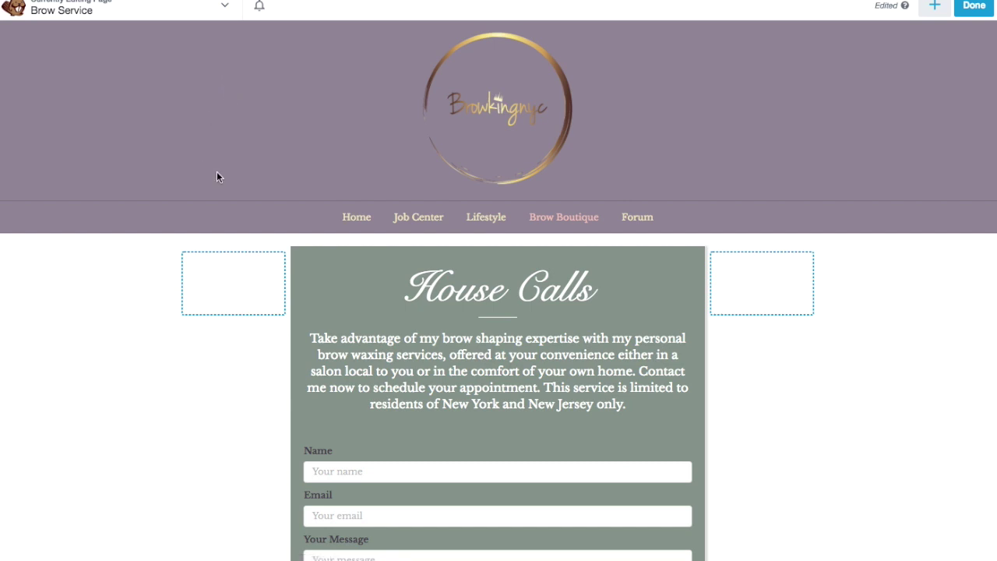
Scroll the page in Beaver Builder to inspect the House Calls row and its empty side columns.
scroll(297, 191, "down", 3)
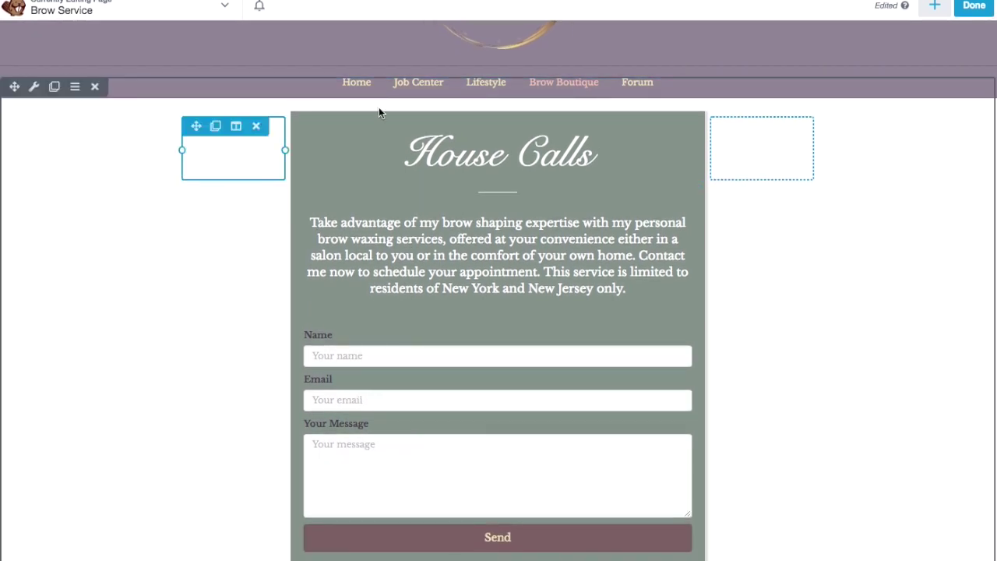
scroll(892, 295, "down", 3)
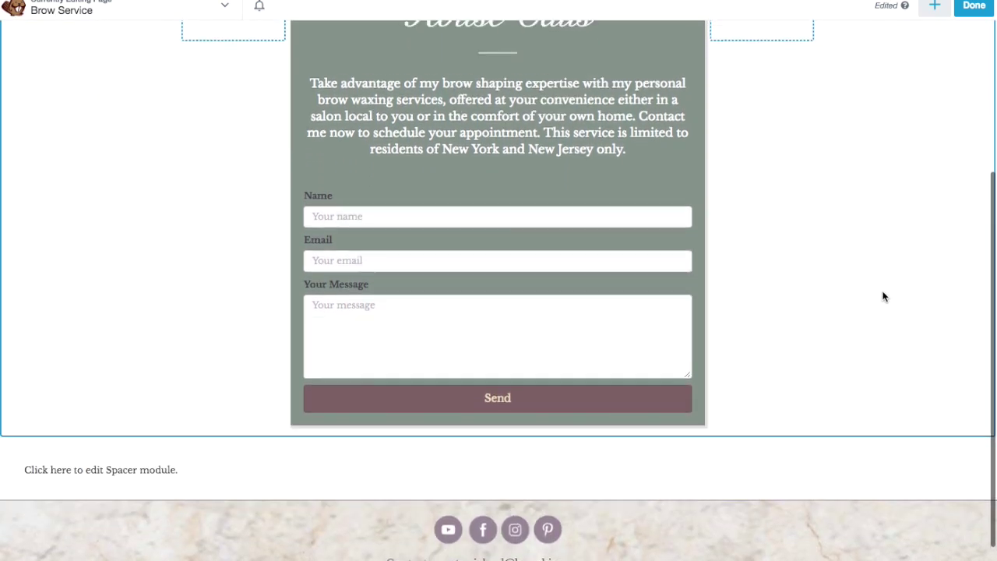
scroll(879, 292, "up", 4)
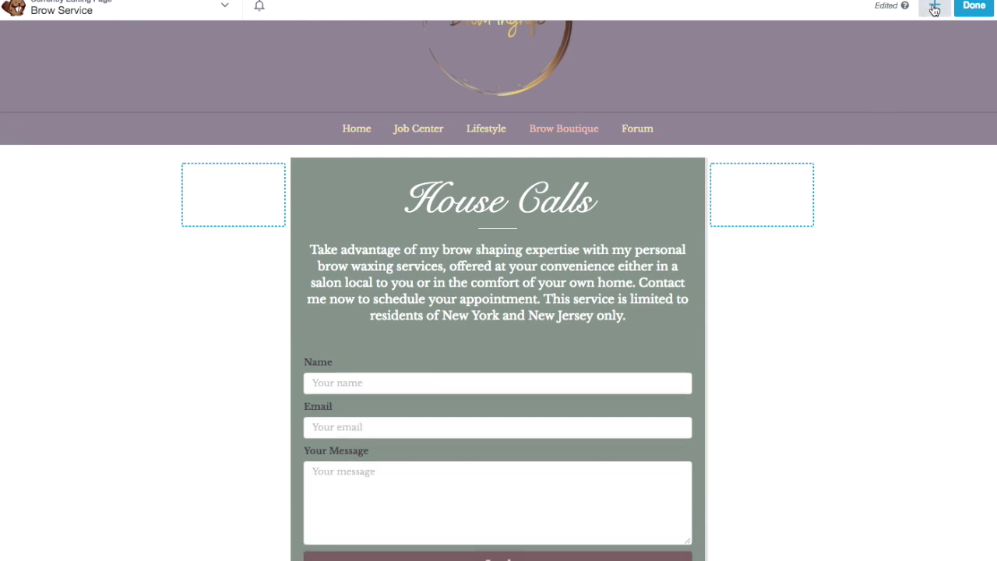
Browse the standard modules list in the Modules panel, then close it.
left_click(933, 8)
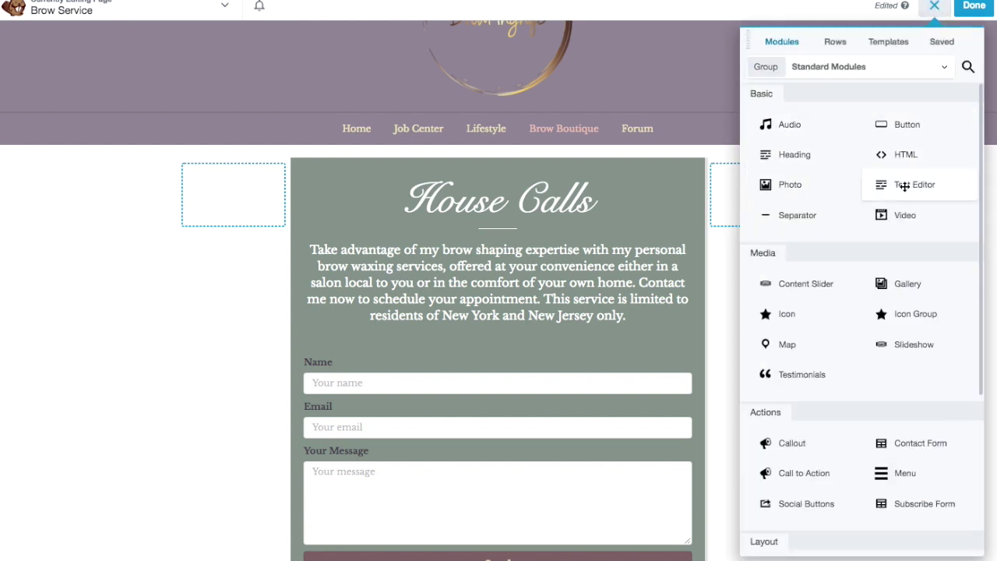
scroll(904, 239, "down", 1)
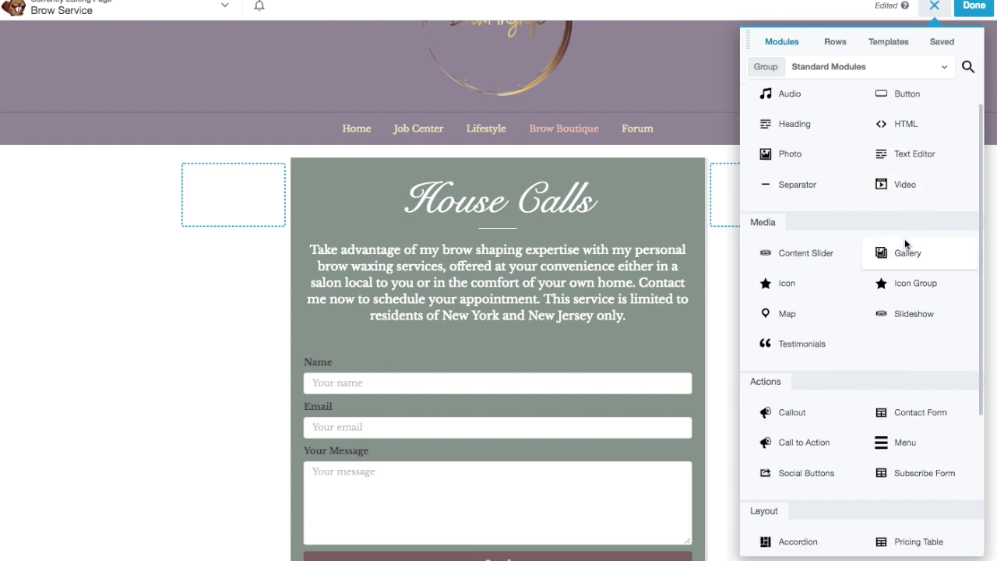
scroll(904, 238, "down", 1)
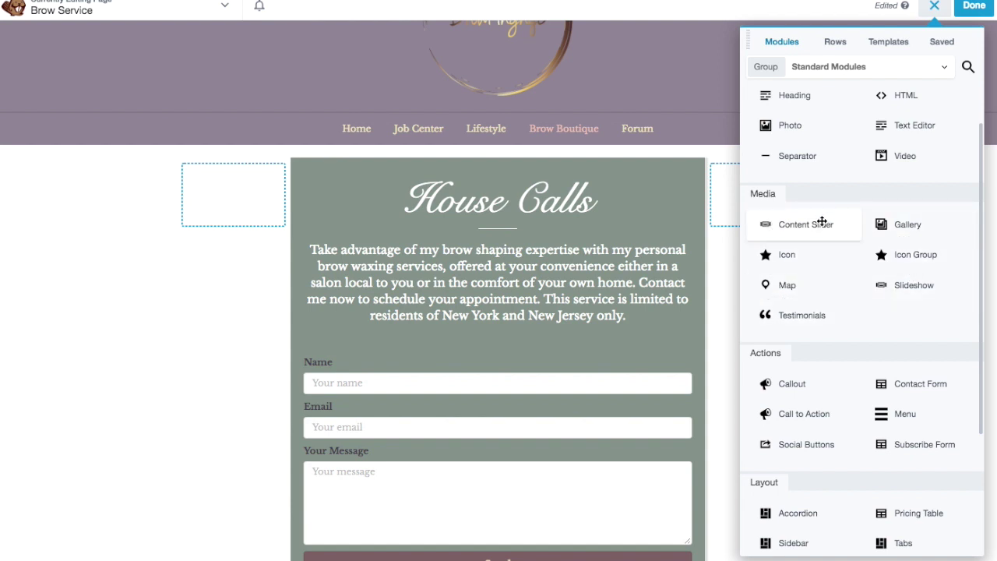
scroll(839, 296, "down", 4)
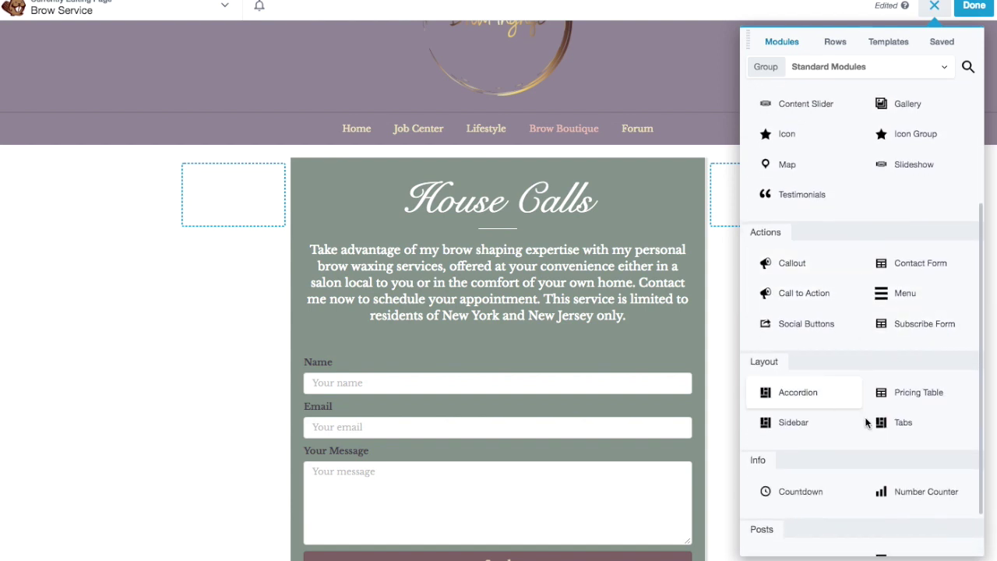
scroll(879, 492, "up", 6)
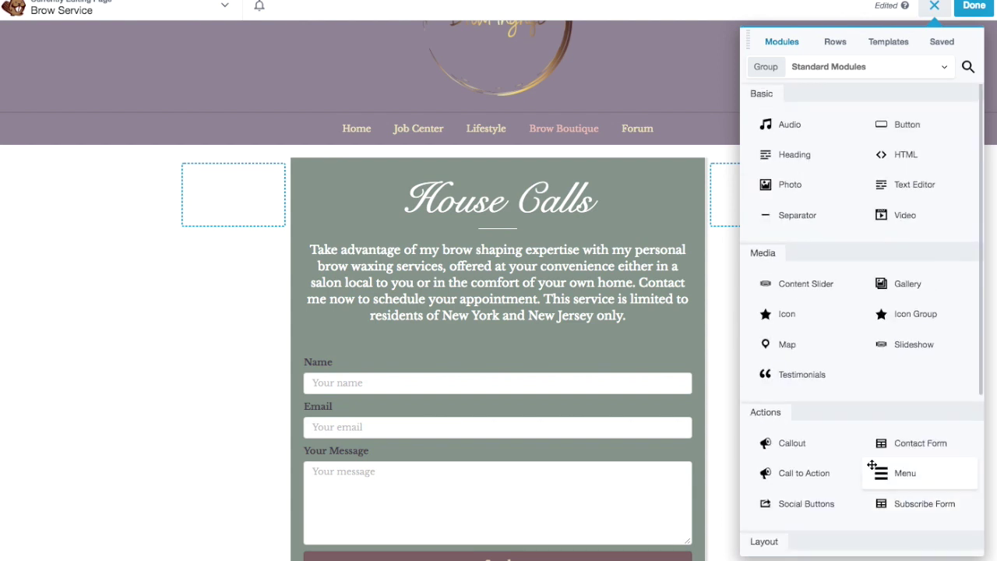
left_click(932, 9)
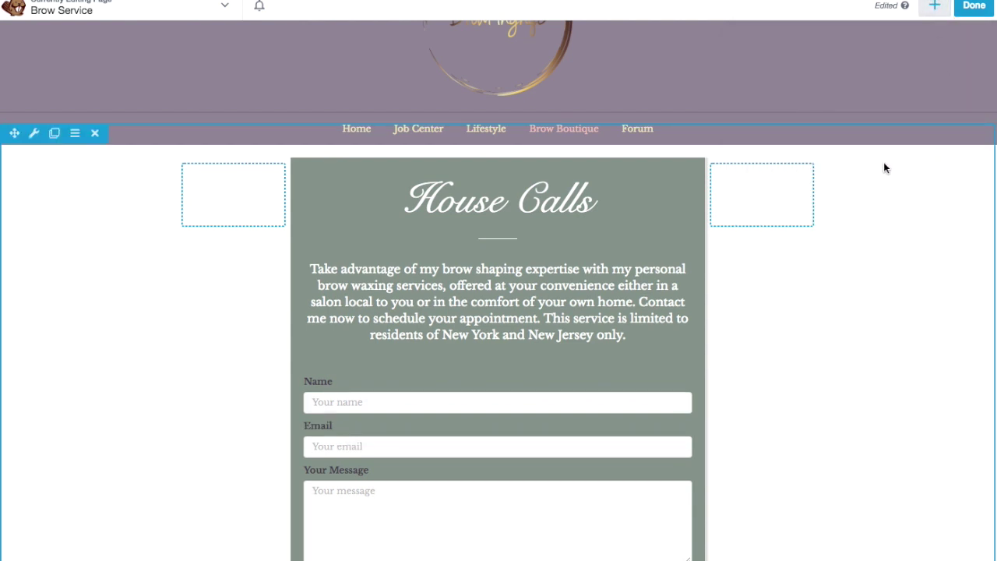
Open Row Settings for the row holding the House Calls contact form.
scroll(872, 166, "down", 2)
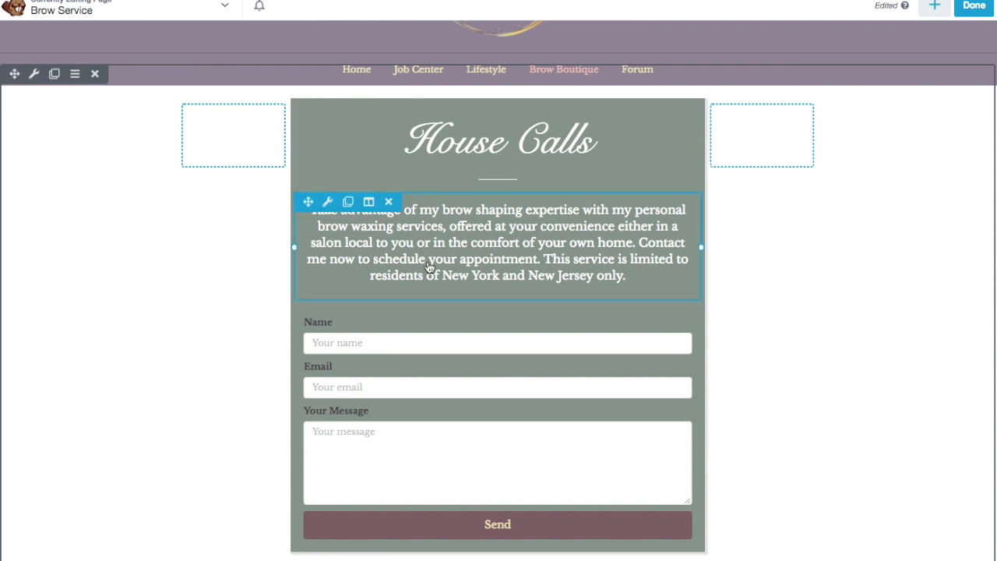
scroll(503, 328, "down", 1)
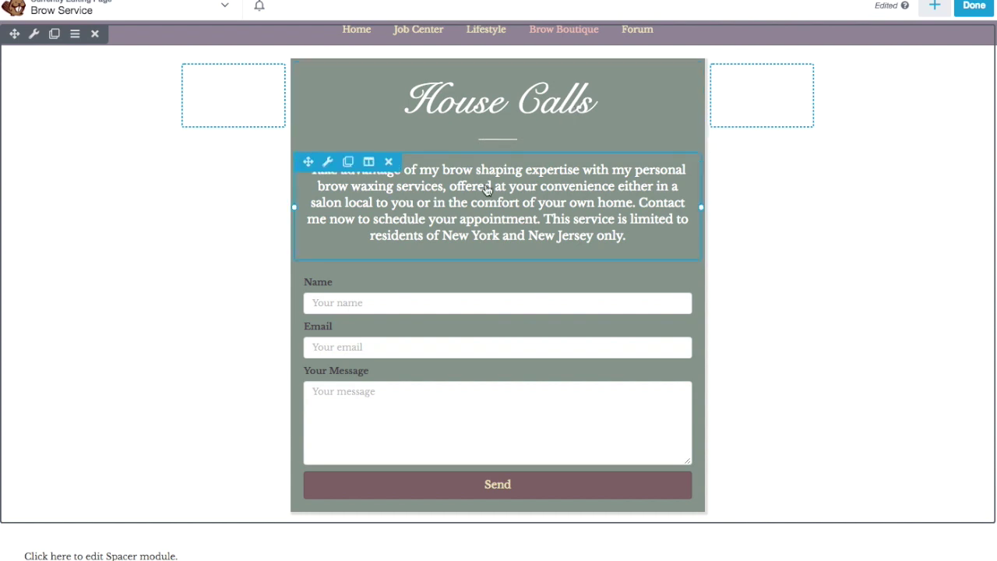
scroll(537, 204, "up", 1)
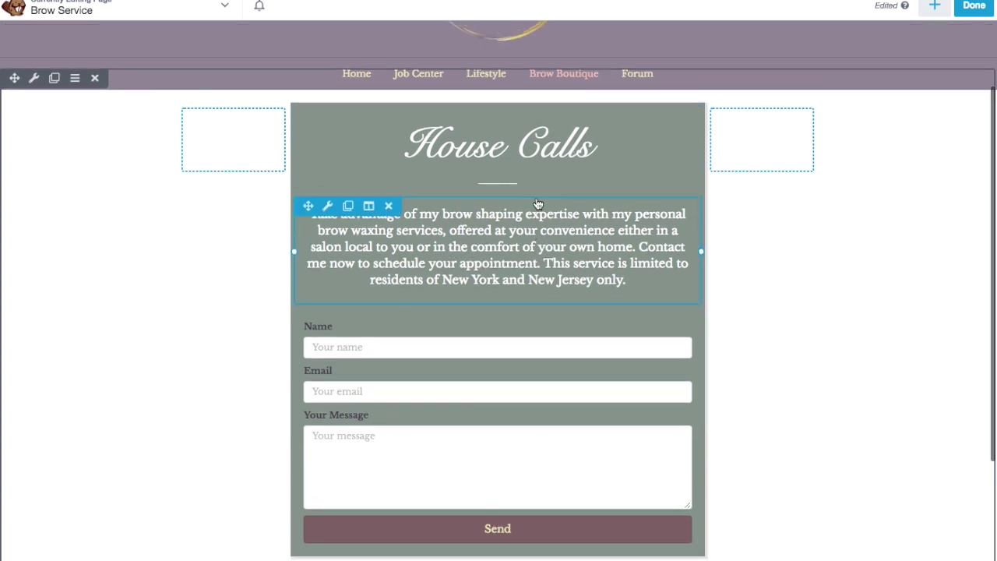
scroll(538, 204, "down", 2)
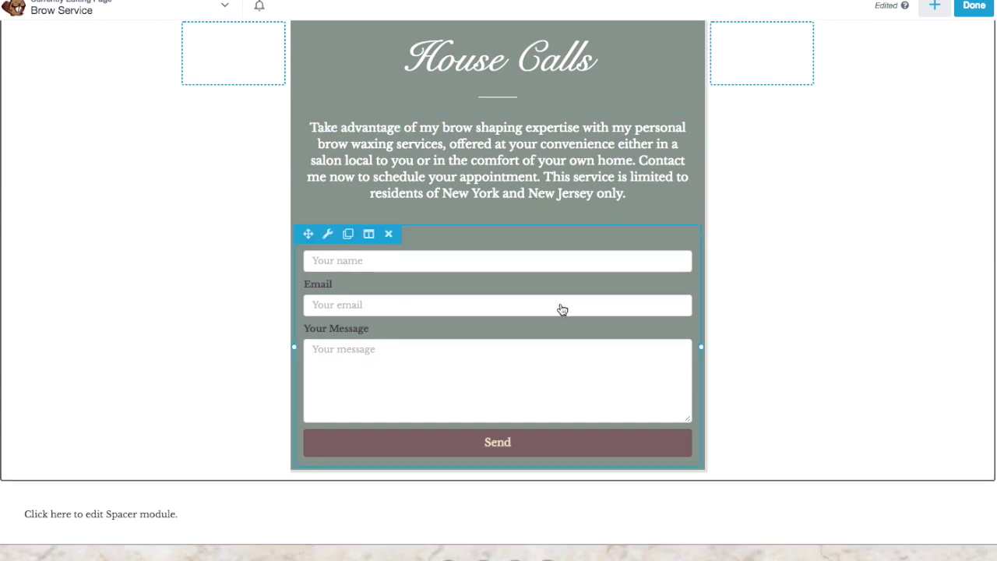
scroll(563, 309, "up", 3)
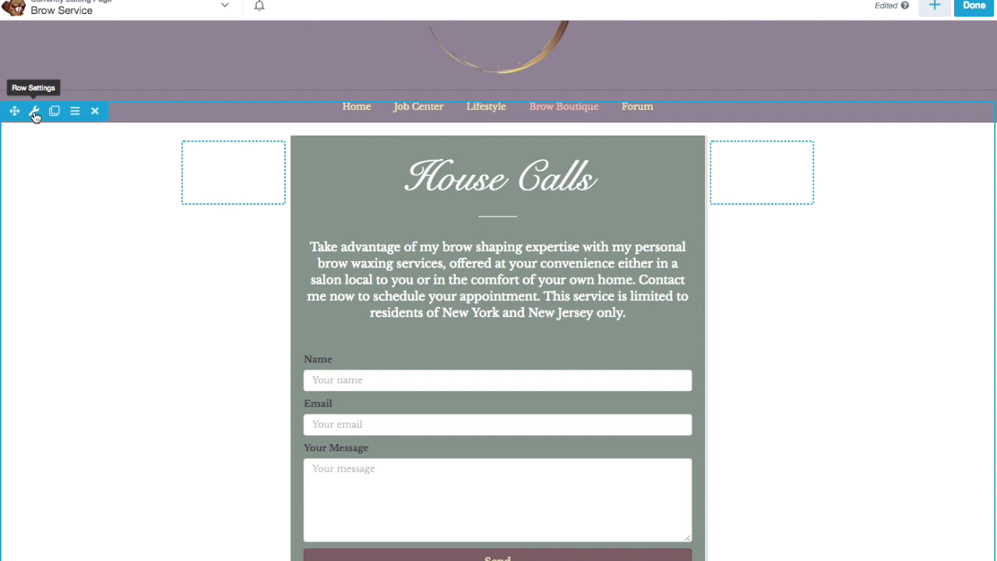
left_click(35, 114)
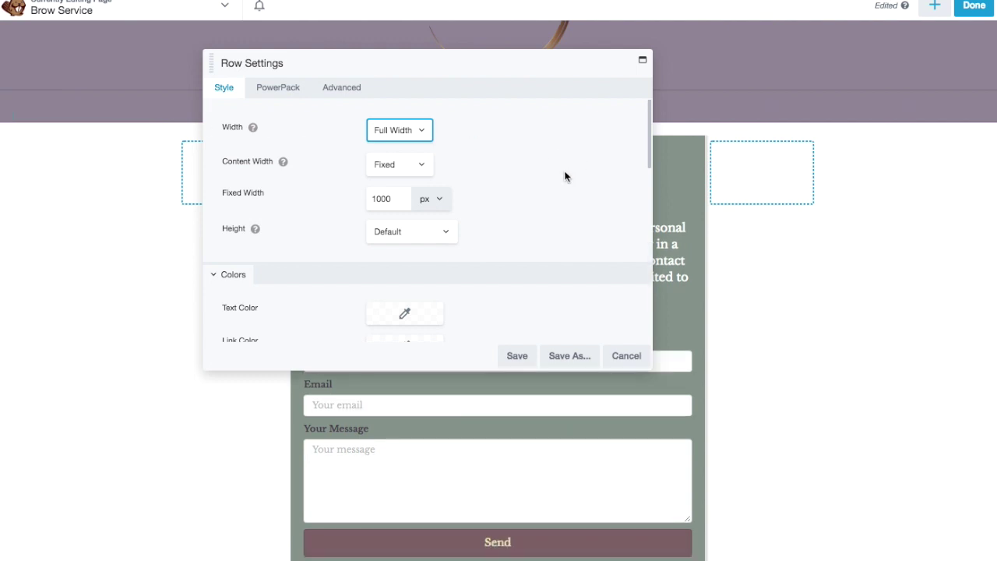
Look over the row's Background options and set its Type to None.
scroll(571, 187, "down", 1)
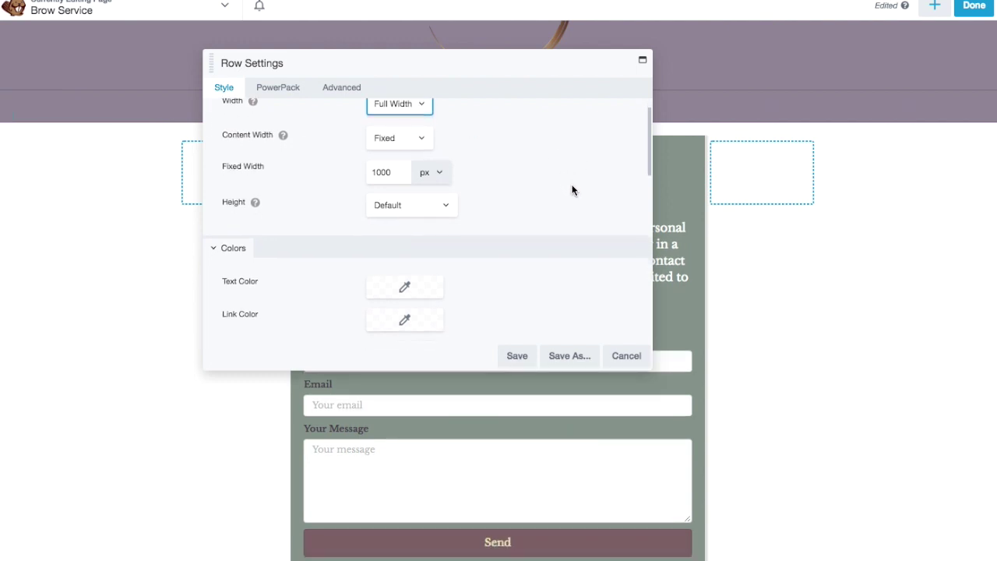
scroll(572, 192, "up", 1)
mouse_move(253, 128)
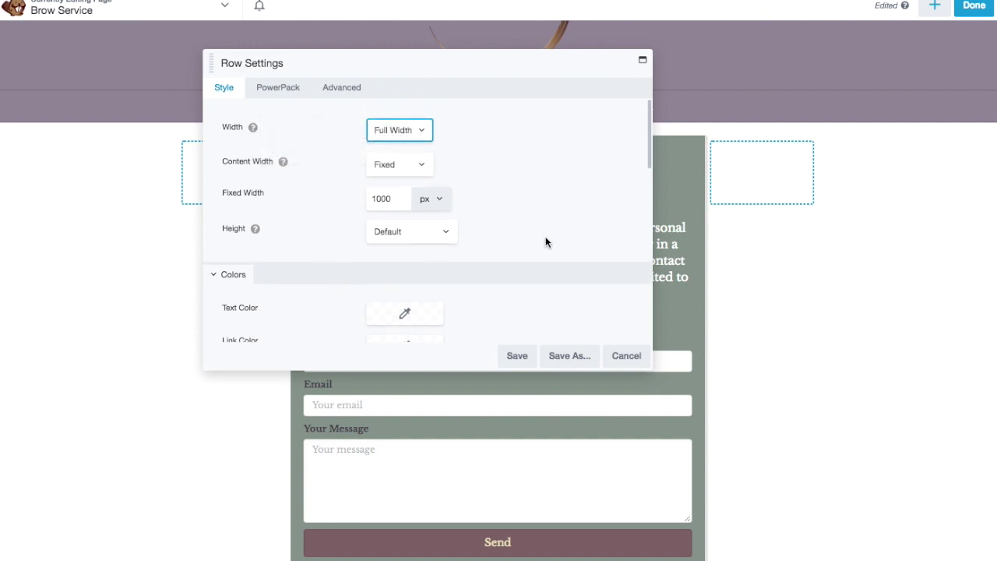
scroll(551, 248, "down", 5)
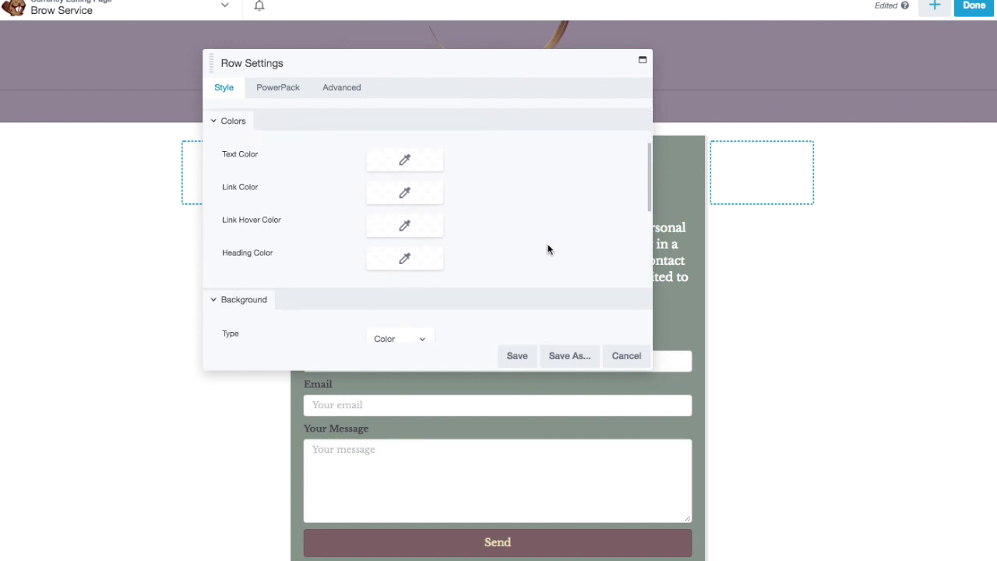
scroll(547, 250, "down", 3)
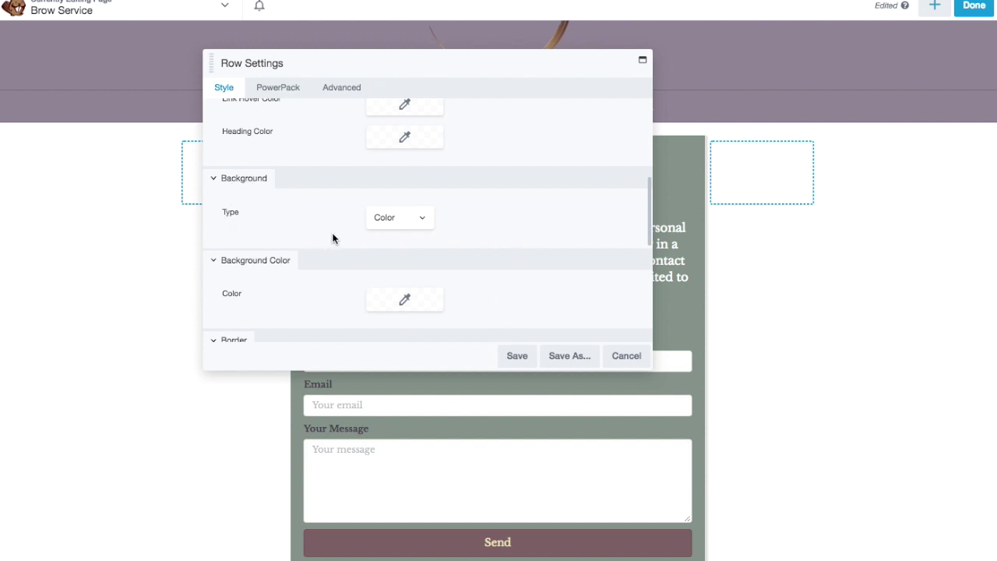
left_click(421, 218)
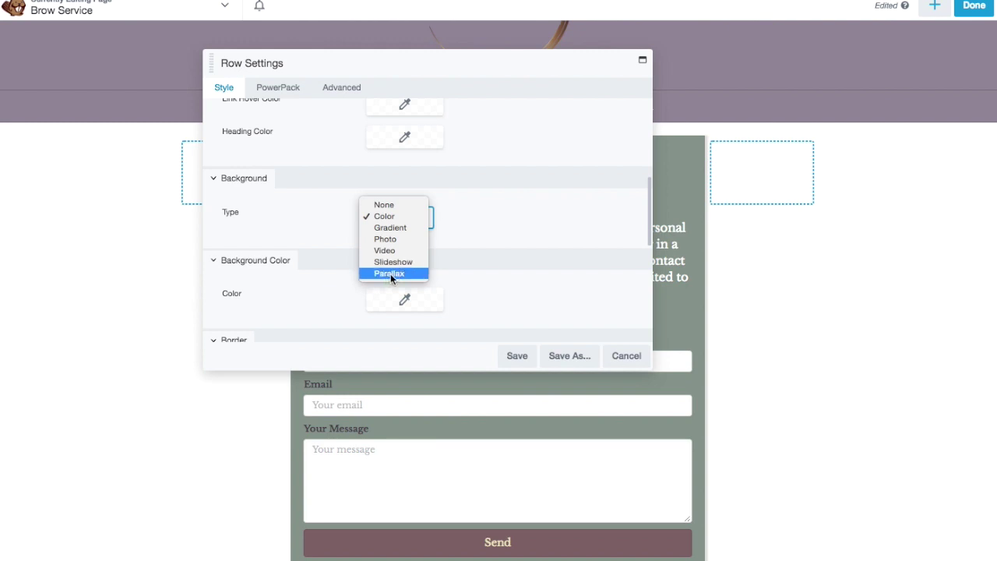
left_click(471, 246)
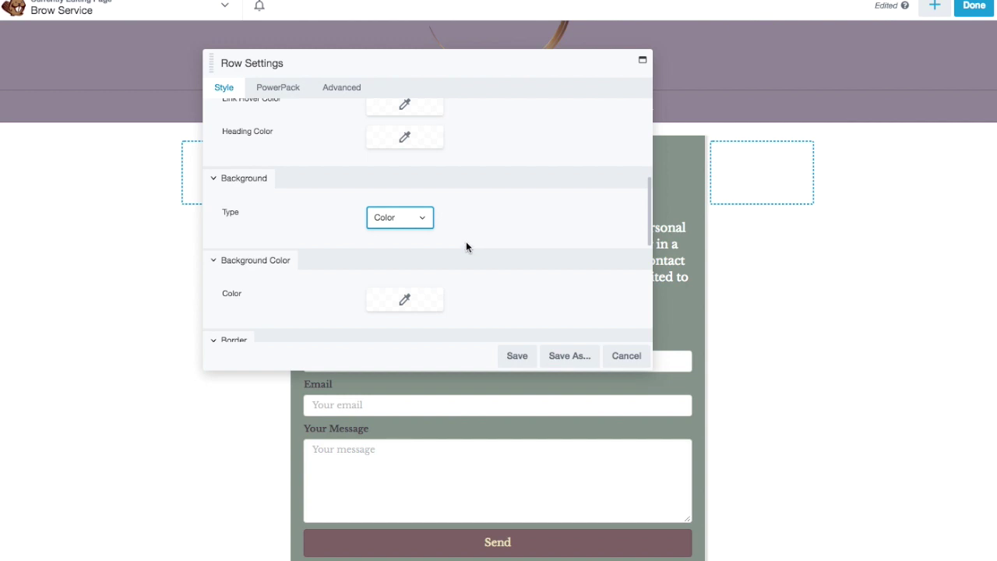
left_click(428, 221)
left_click(414, 204)
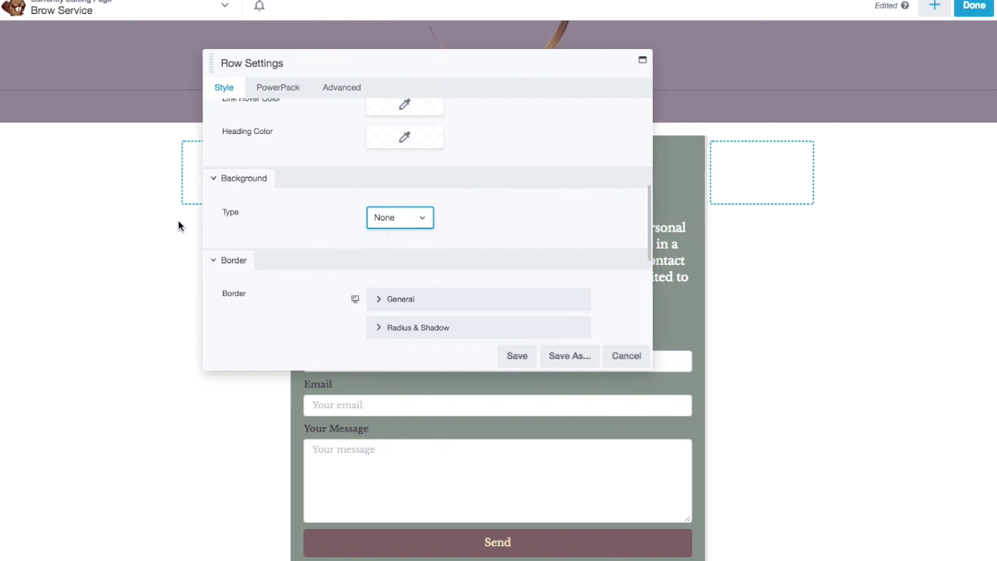
Change the row's Background Type to Color.
left_click(425, 219)
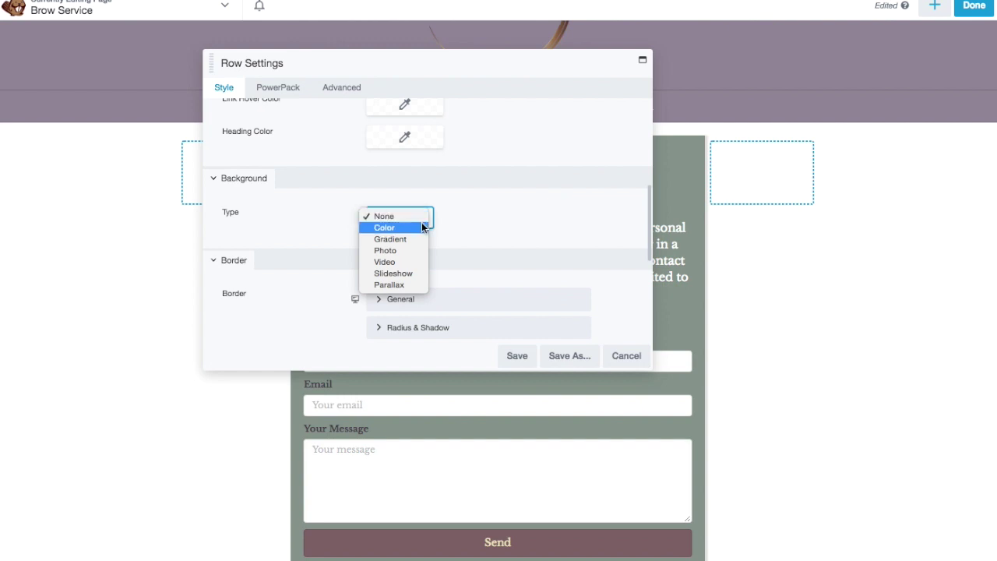
left_click(385, 228)
scroll(509, 236, "down", 2)
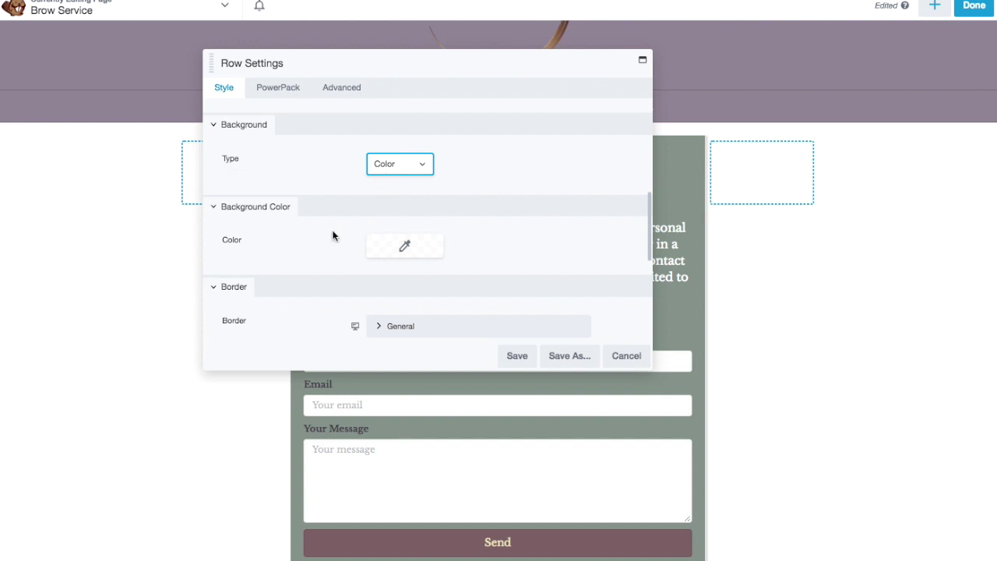
scroll(270, 244, "up", 1)
scroll(269, 245, "down", 2)
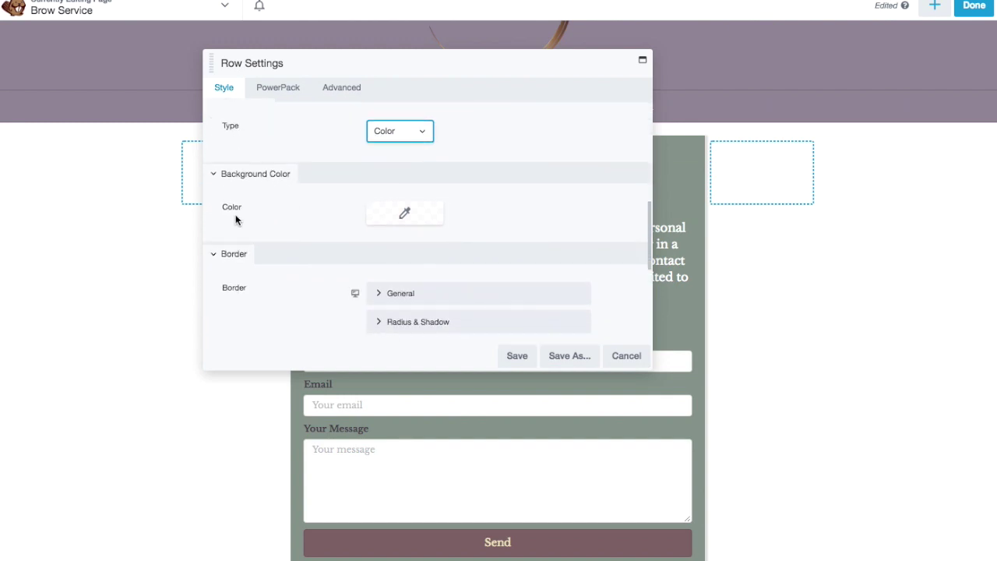
left_click(409, 220)
left_click(409, 220)
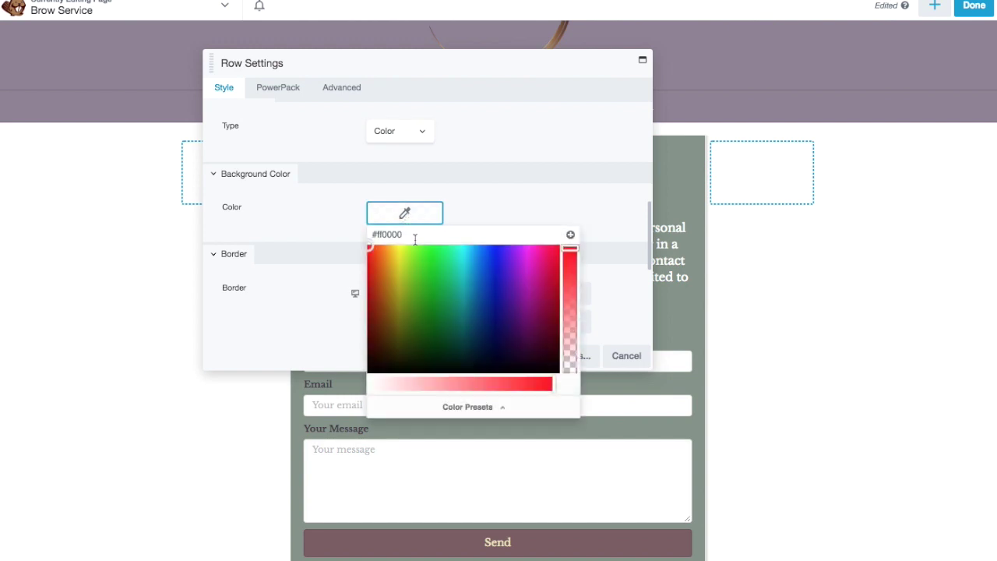
left_click(461, 274)
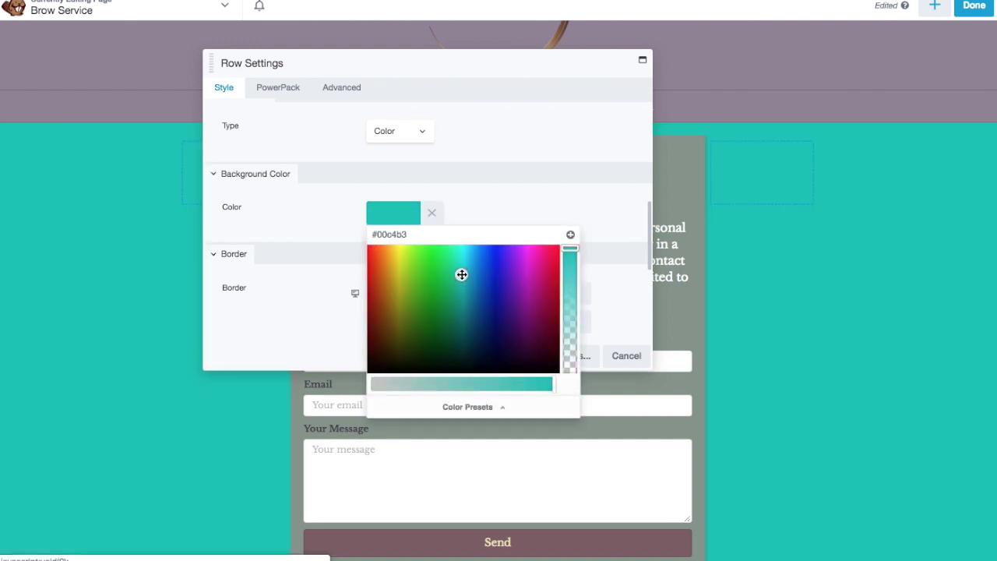
left_click(521, 267)
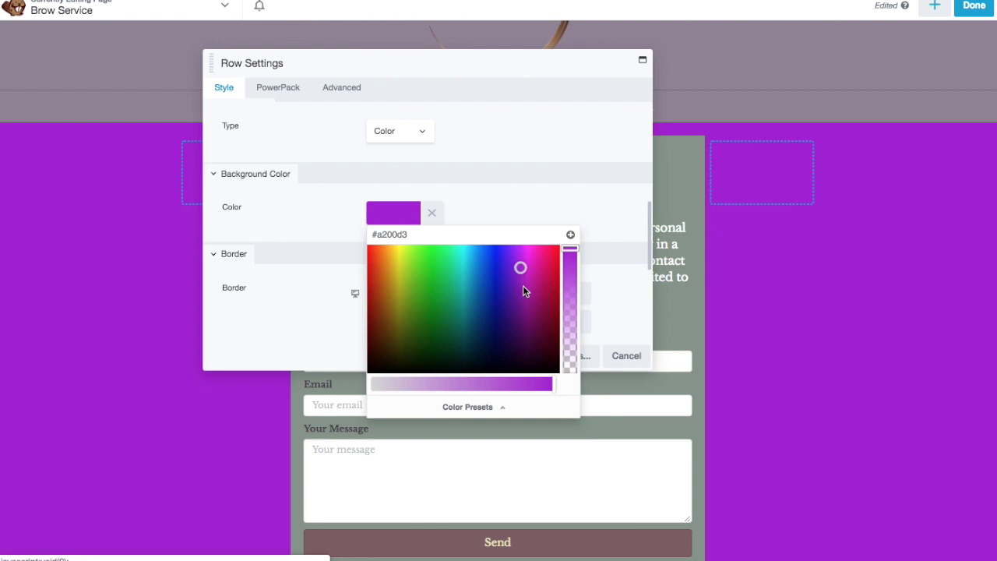
left_click(527, 301)
mouse_move(527, 301)
left_mouse_down()
mouse_move(527, 263)
mouse_move(516, 303)
mouse_move(472, 316)
mouse_move(498, 345)
mouse_move(532, 340)
mouse_move(525, 278)
left_mouse_up()
left_click(485, 334)
mouse_move(518, 324)
left_mouse_down()
mouse_move(541, 253)
mouse_move(503, 253)
mouse_move(516, 287)
mouse_move(427, 312)
mouse_move(374, 306)
mouse_move(385, 292)
mouse_move(385, 330)
mouse_move(433, 329)
mouse_move(436, 351)
mouse_move(485, 313)
left_mouse_up()
left_click(504, 215)
left_click(431, 212)
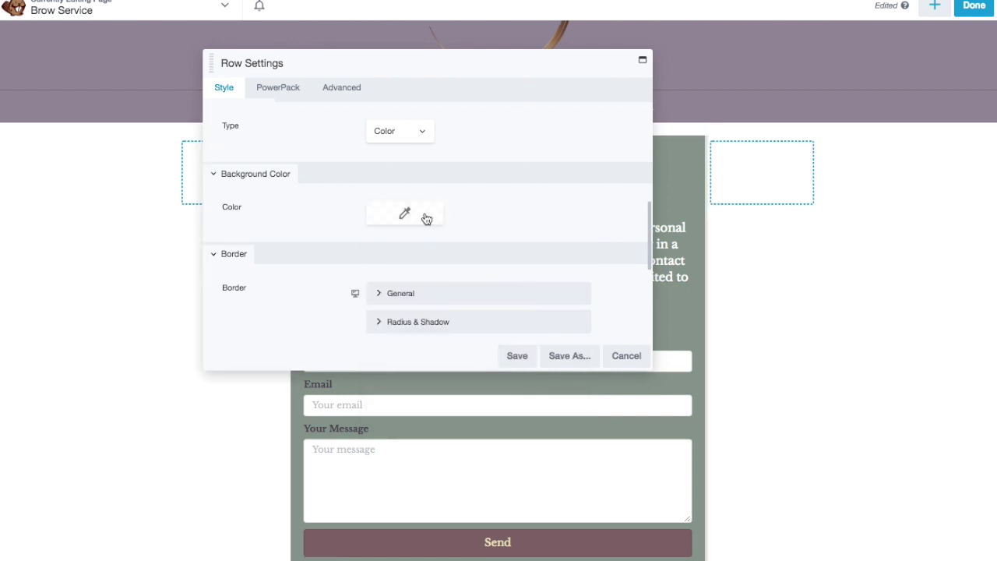
Switch the row's Background Type to Gradient.
scroll(477, 249, "down", 4)
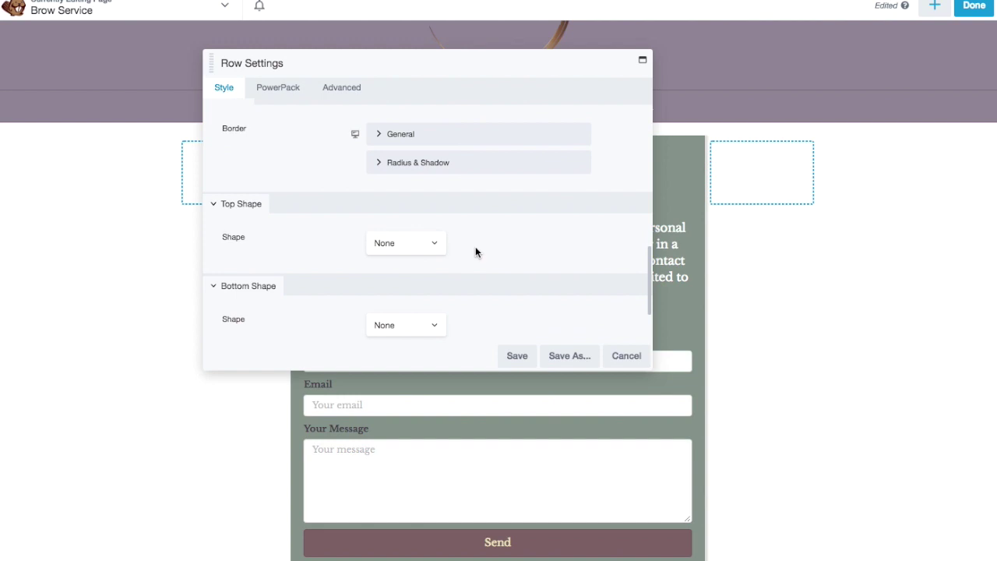
scroll(476, 249, "up", 3)
scroll(483, 261, "up", 2)
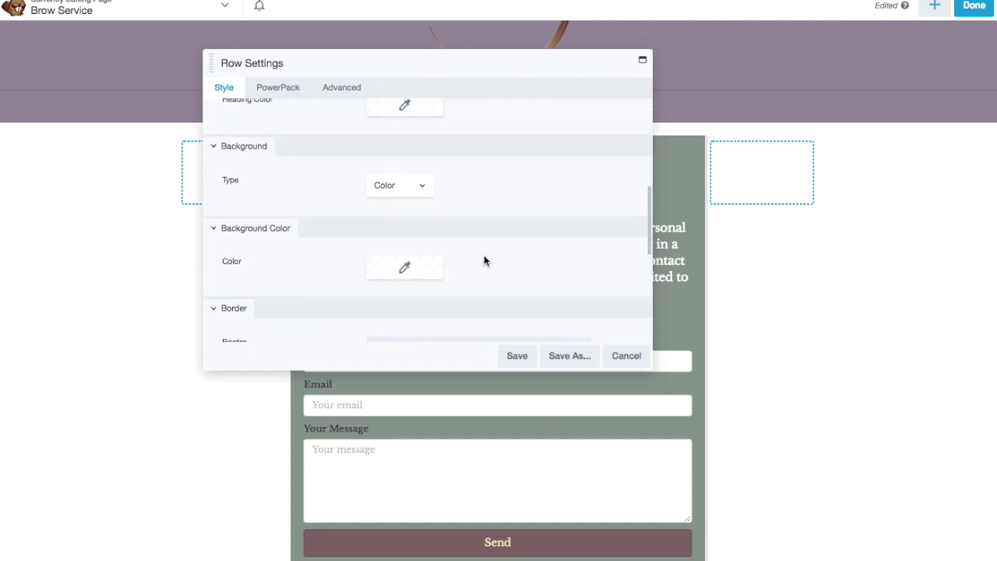
left_click(427, 185)
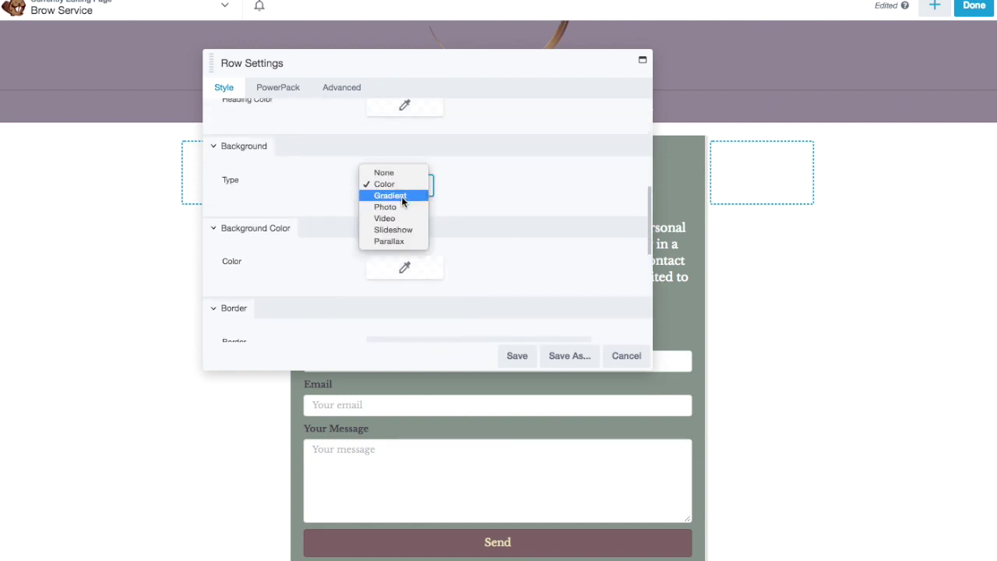
left_click(403, 197)
Make the gradient's first stop a translucent gold, rgba(165,143,0,0.28).
scroll(389, 230, "down", 1)
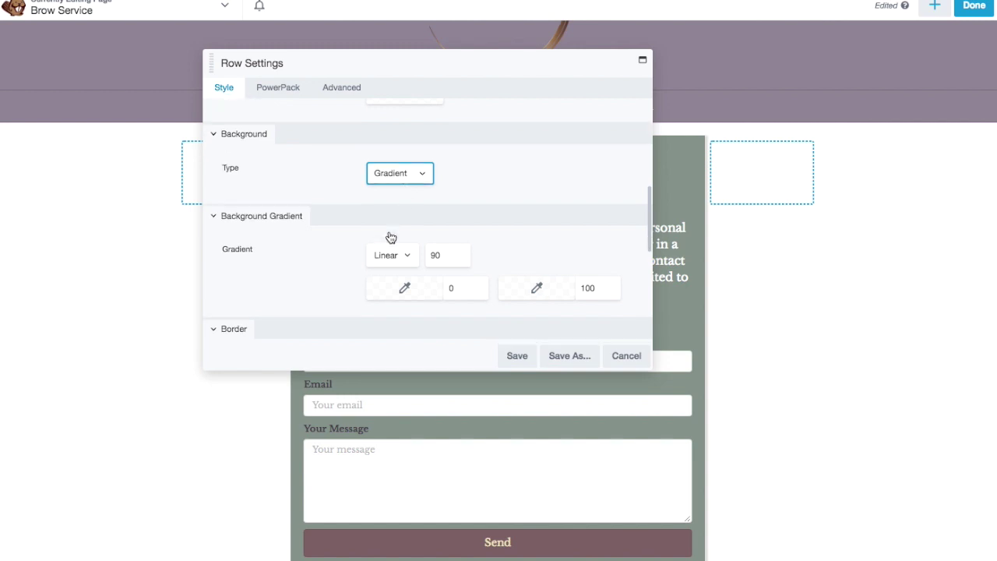
scroll(391, 238, "down", 3)
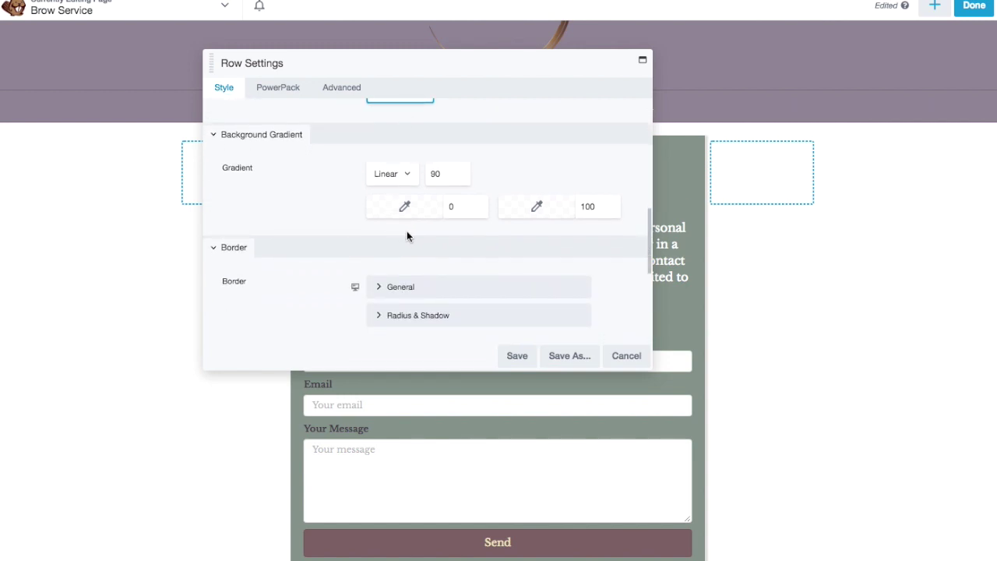
left_click(404, 207)
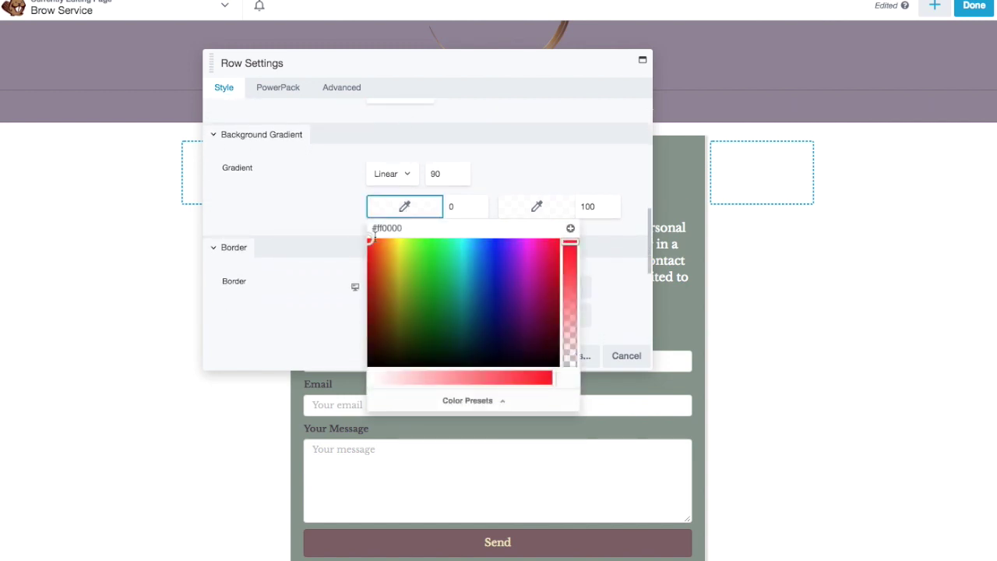
left_click_drag(375, 240, 400, 288)
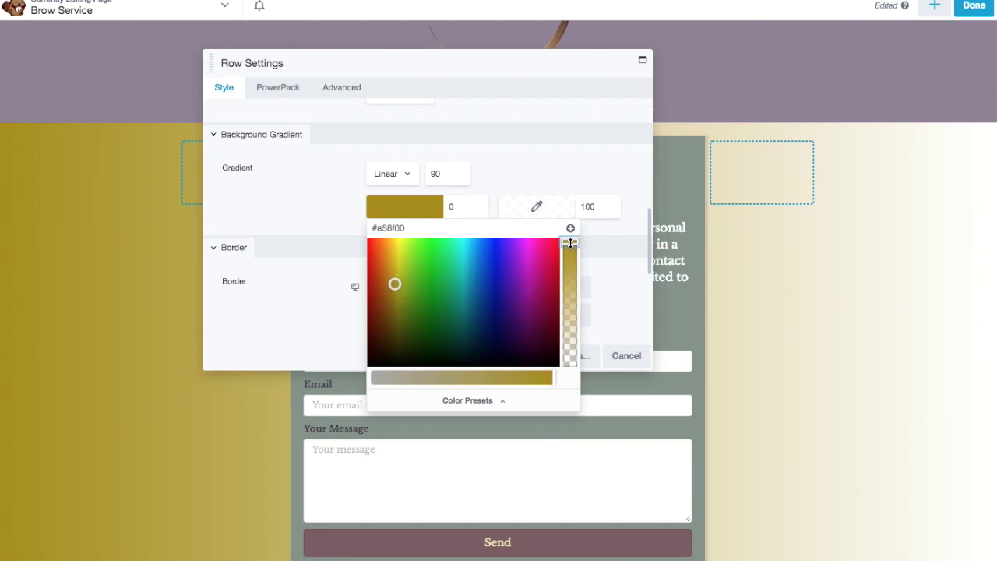
left_click_drag(570, 243, 568, 333)
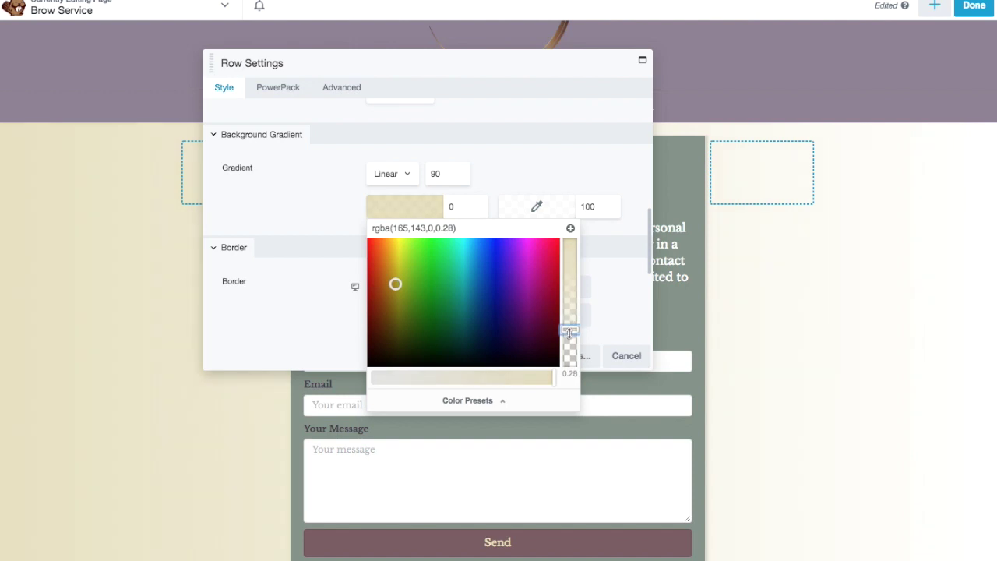
left_click(539, 180)
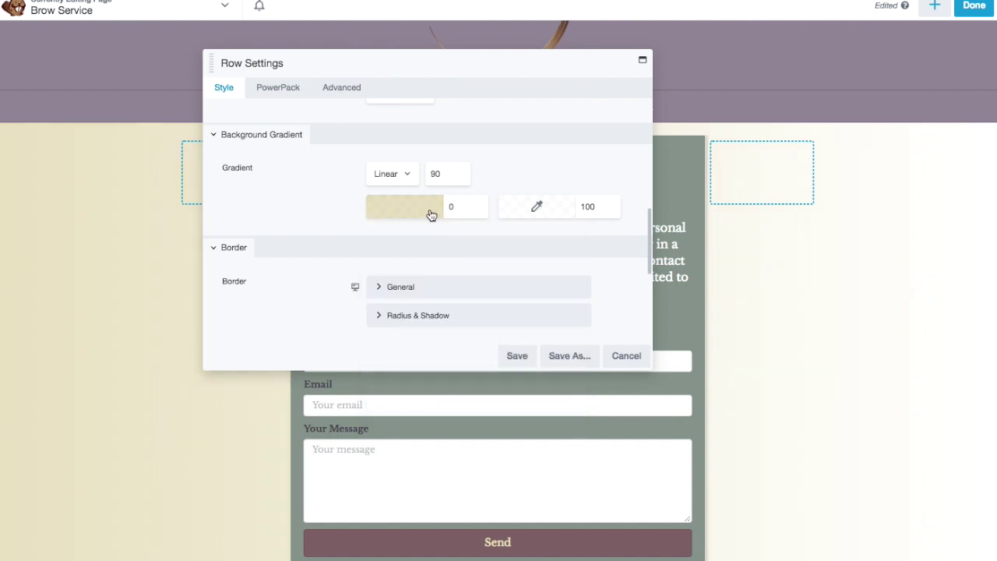
left_click(548, 208)
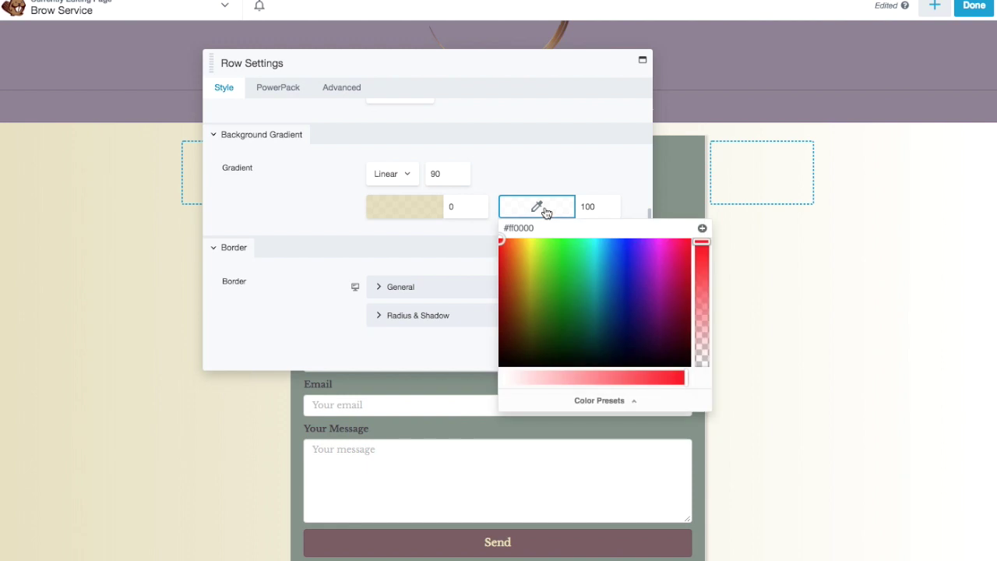
Set the gradient's second stop to a partly transparent teal.
left_click(567, 264)
left_click_drag(567, 265, 595, 292)
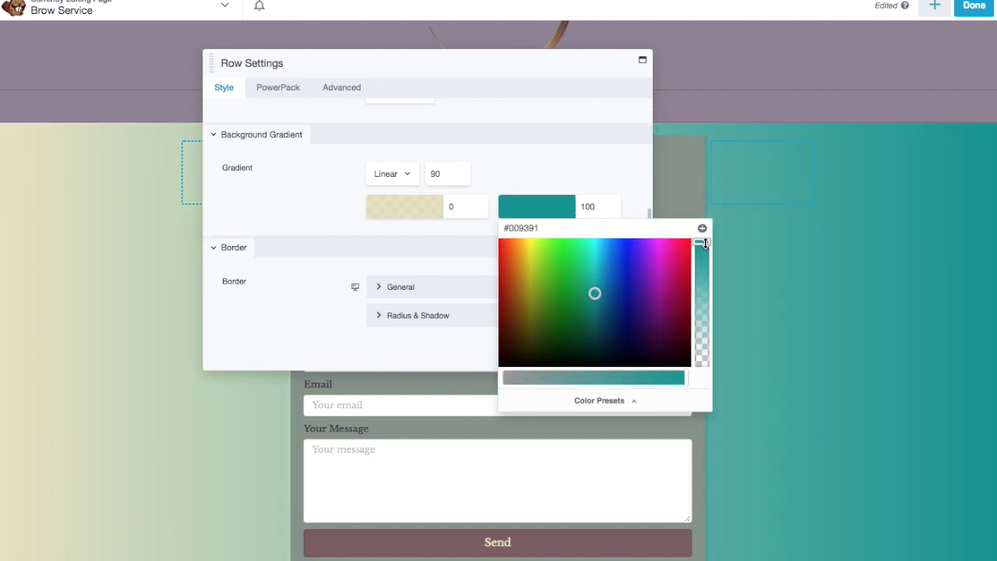
left_click_drag(708, 252, 705, 323)
left_click(591, 185)
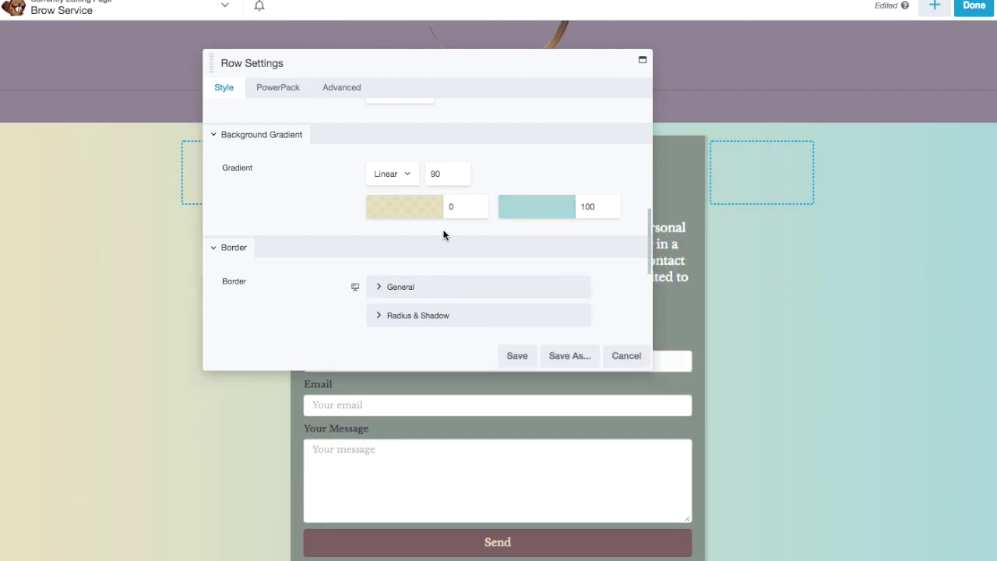
Rotate the gradient angle to 247°.
scroll(444, 235, "down", 1)
scroll(333, 211, "up", 1)
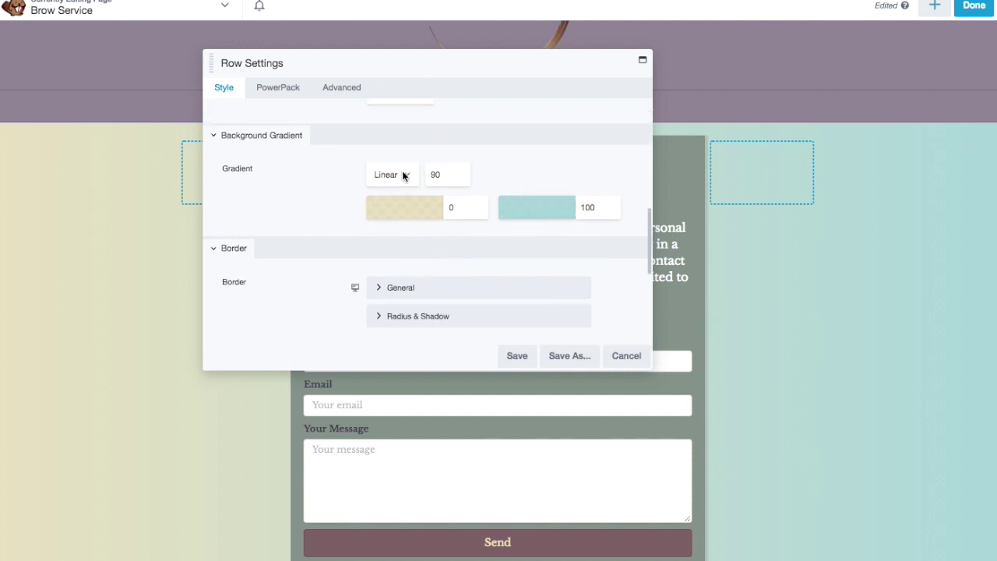
left_click(433, 174)
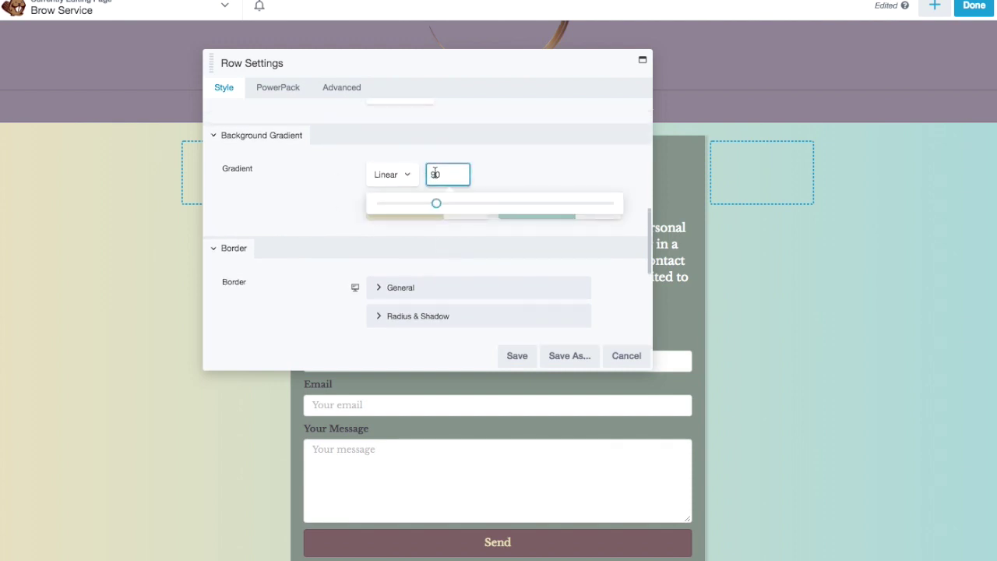
left_click_drag(440, 202, 531, 205)
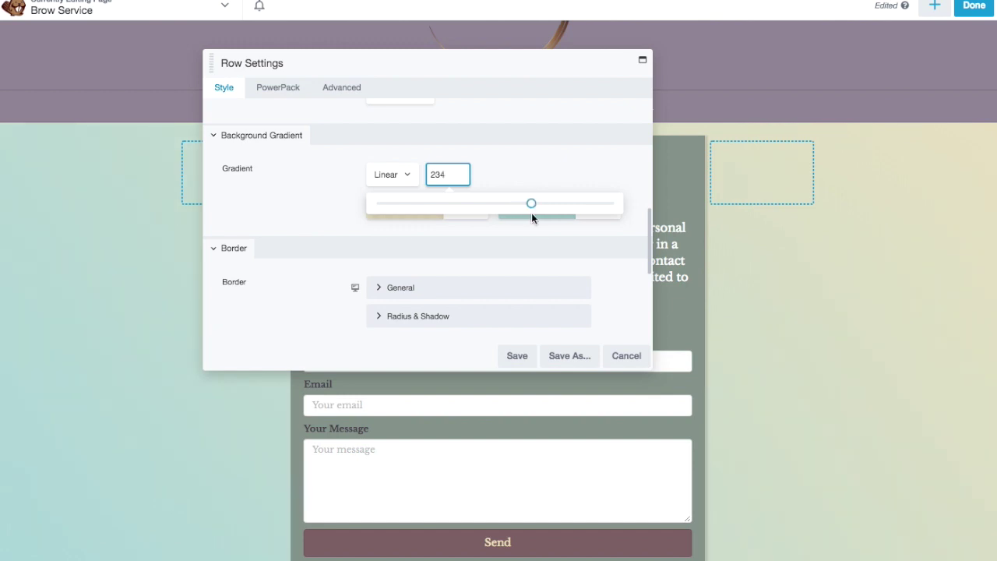
left_click_drag(531, 204, 542, 208)
left_click(527, 178)
Copy both stop values, rgba(165,143,0,0.28) and rgba(0,147,145,0.36), into Notes.
left_click(423, 215)
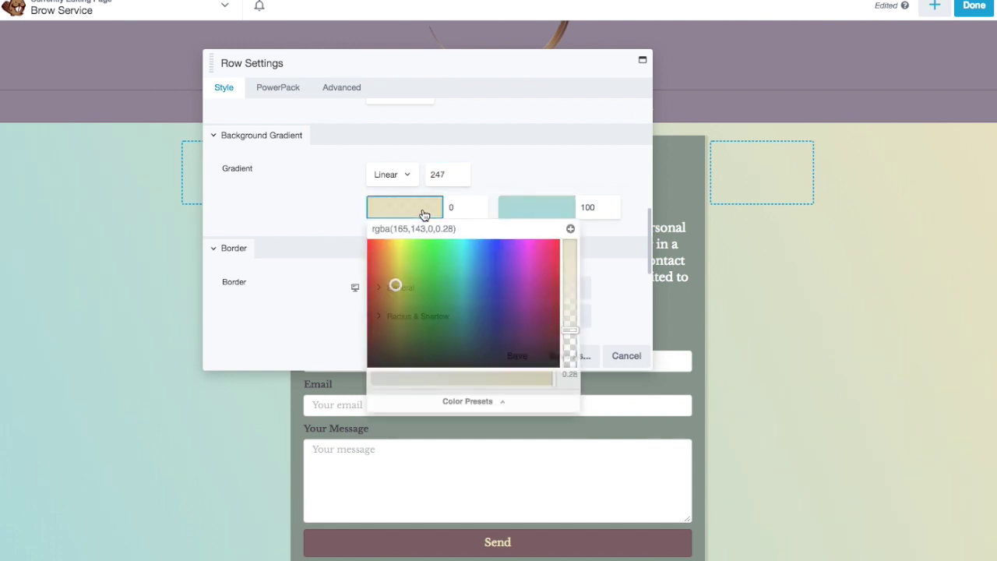
left_click_drag(475, 232, 370, 227)
key("super+c")
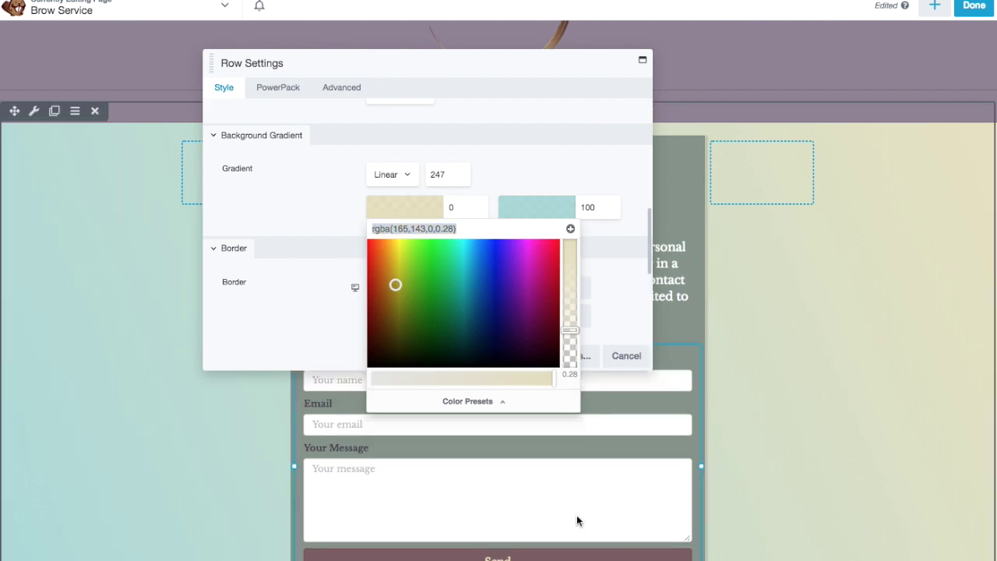
key("super+Tab")
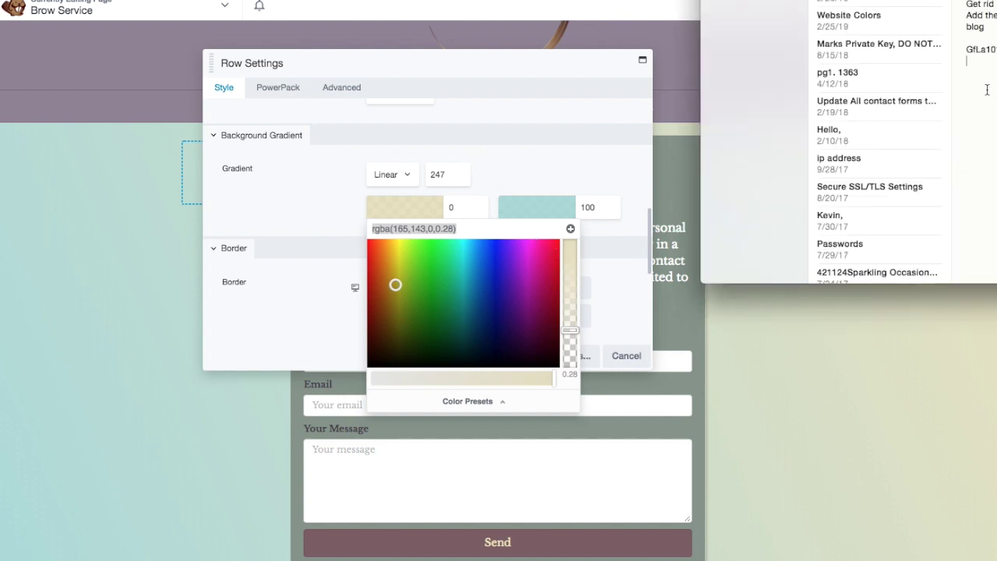
key("super+v")
left_click(537, 207)
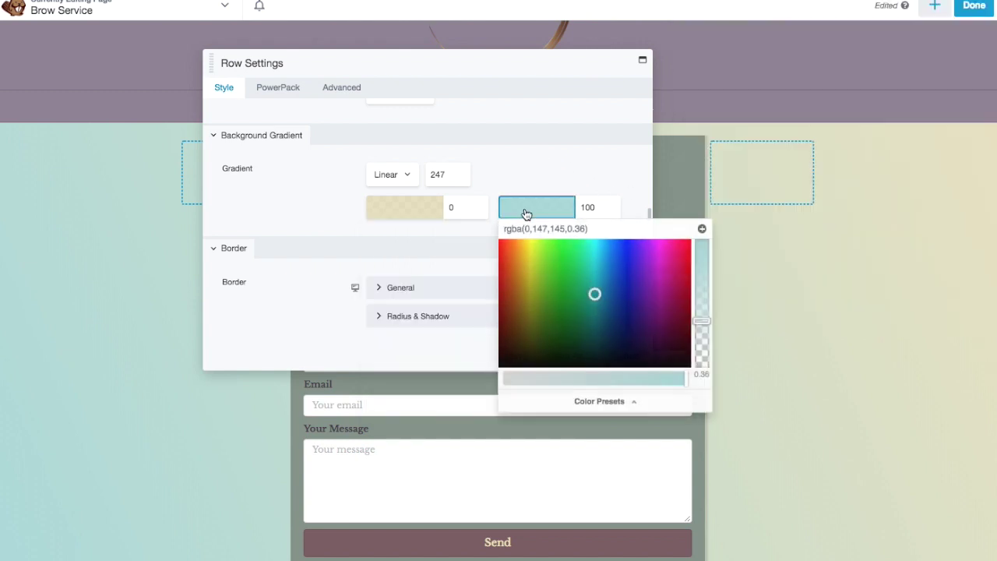
triple_click(554, 229)
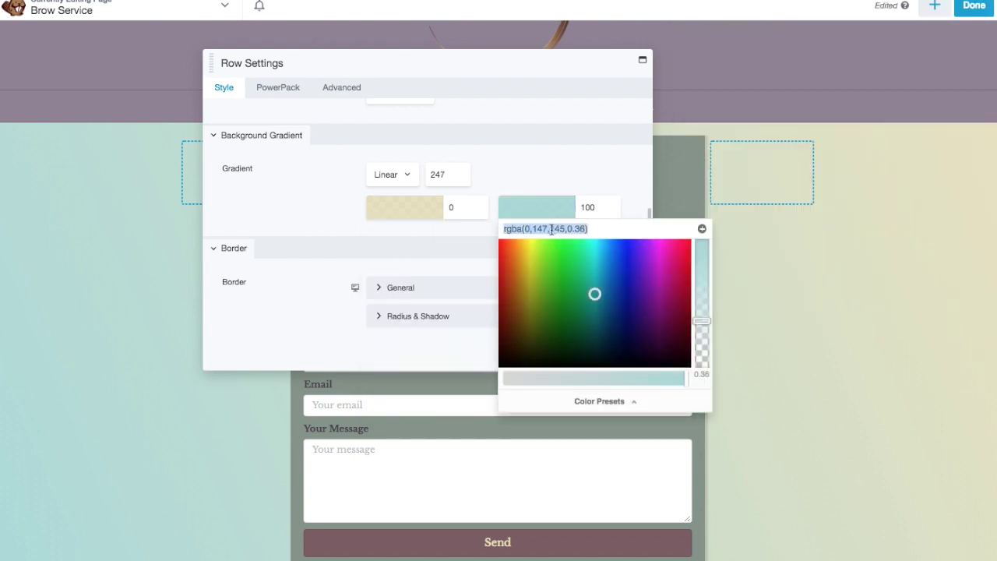
key("super+Tab")
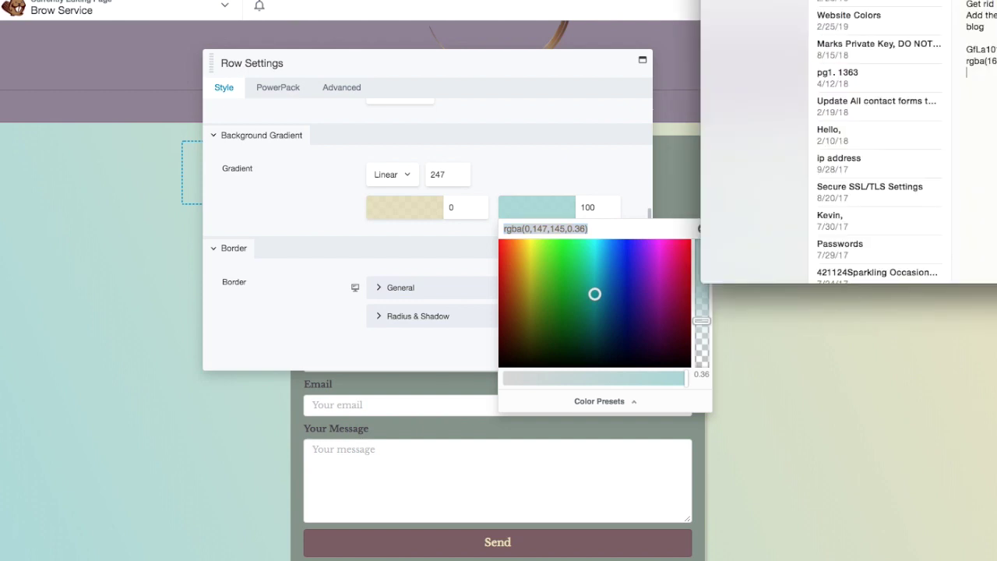
left_click(588, 158)
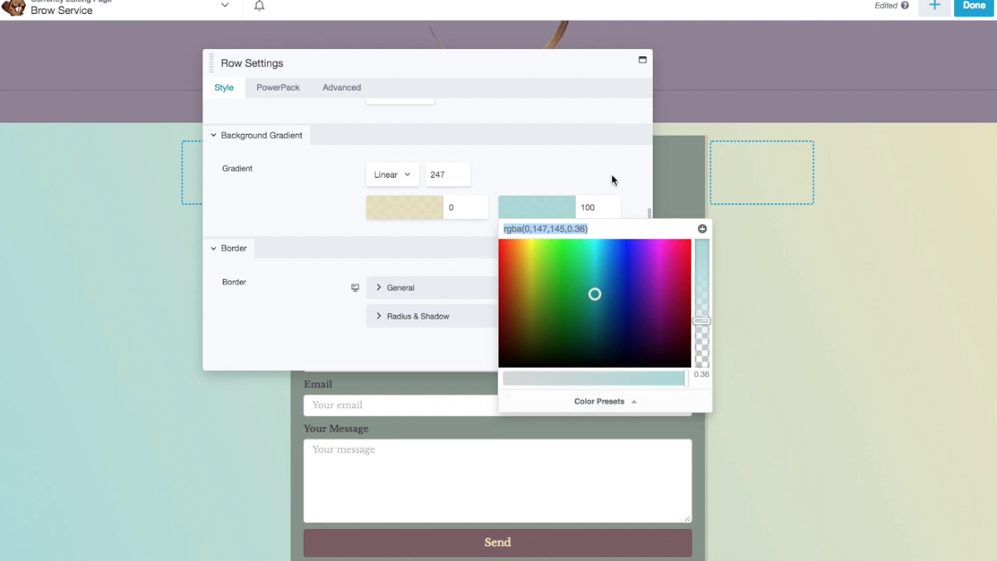
left_click(590, 158)
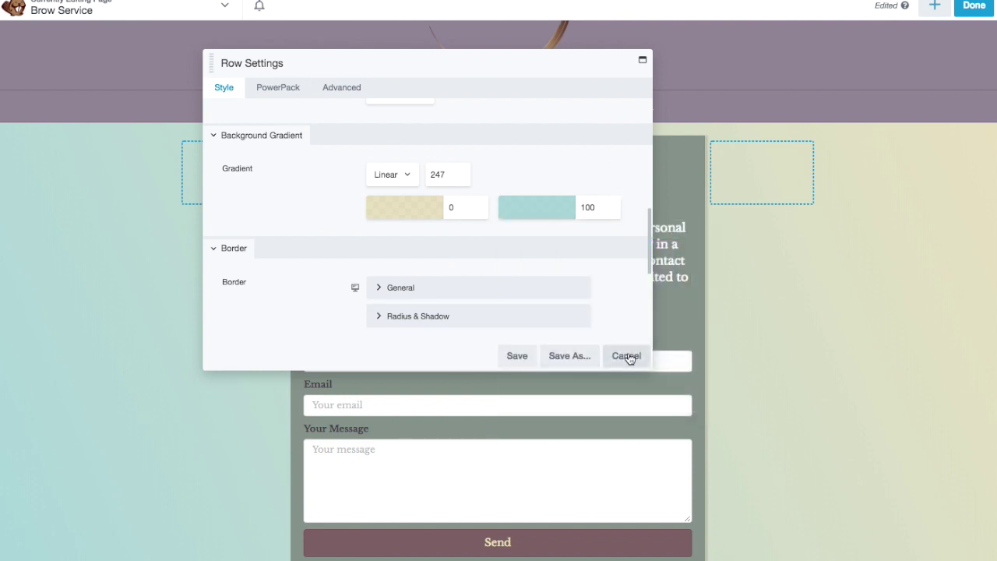
scroll(429, 225, "down", 1)
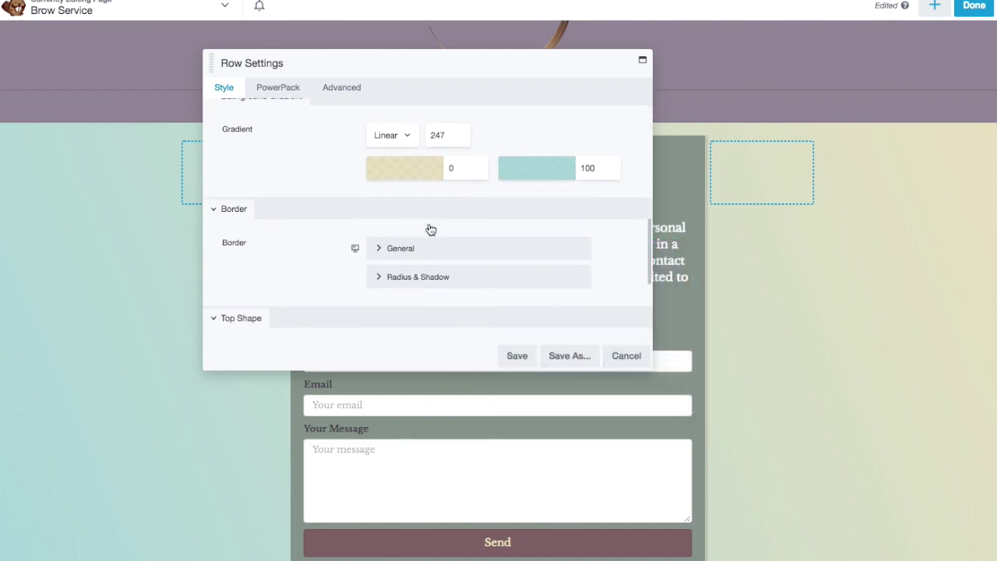
Change the row's gradient style to Radial.
left_click(411, 137)
left_click(395, 146)
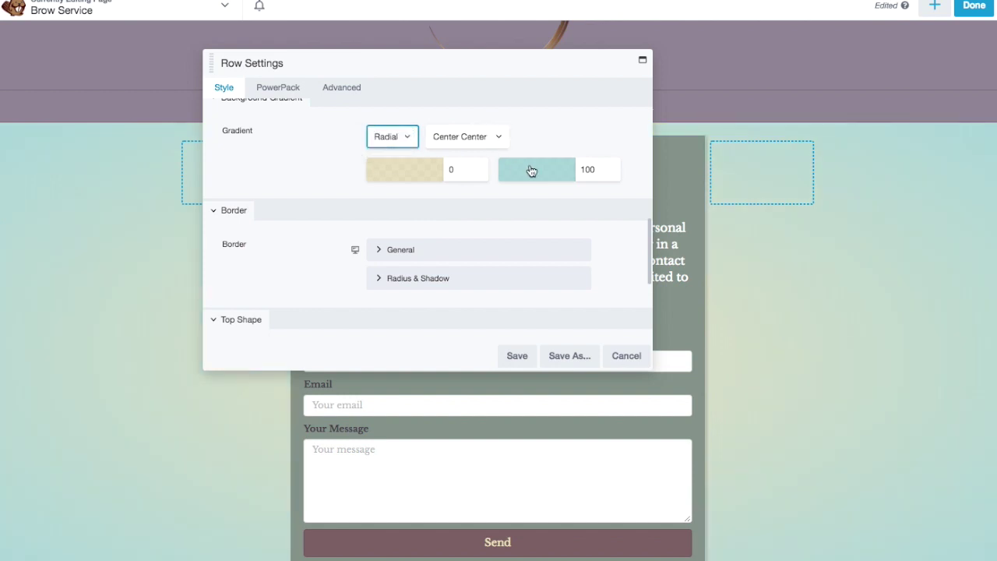
scroll(797, 373, "down", 3)
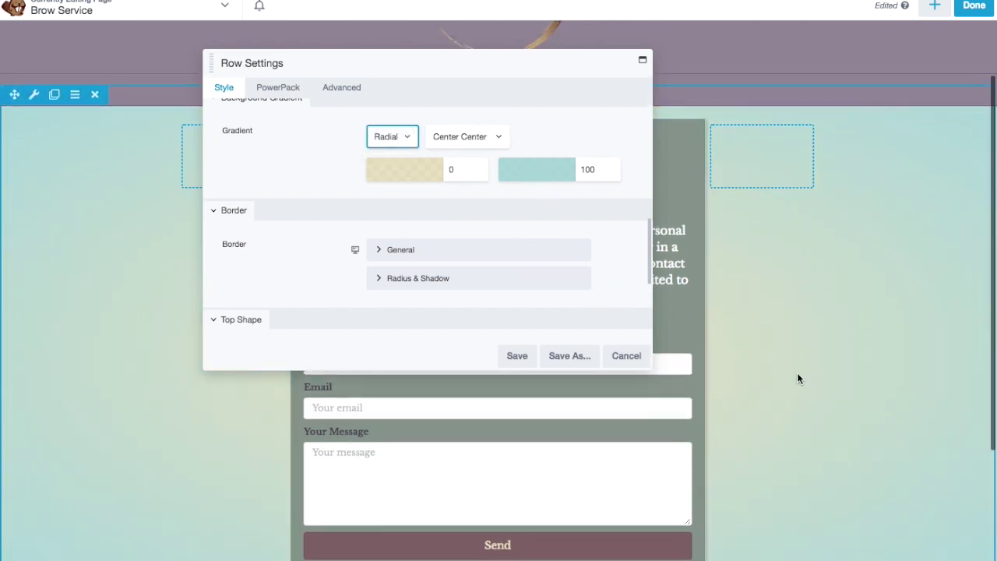
scroll(799, 379, "up", 5)
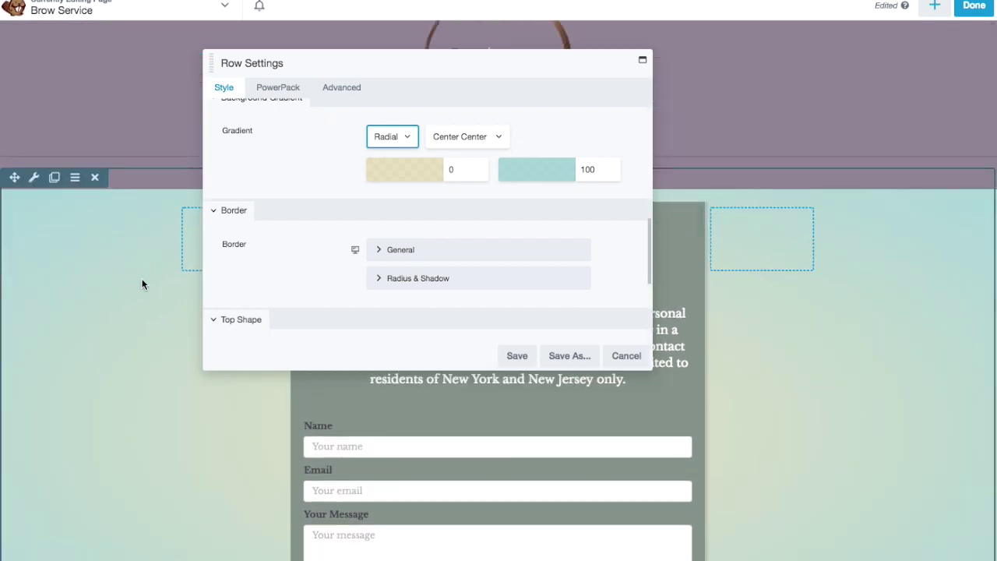
scroll(146, 332, "down", 3)
scroll(146, 335, "up", 3)
scroll(146, 337, "down", 1)
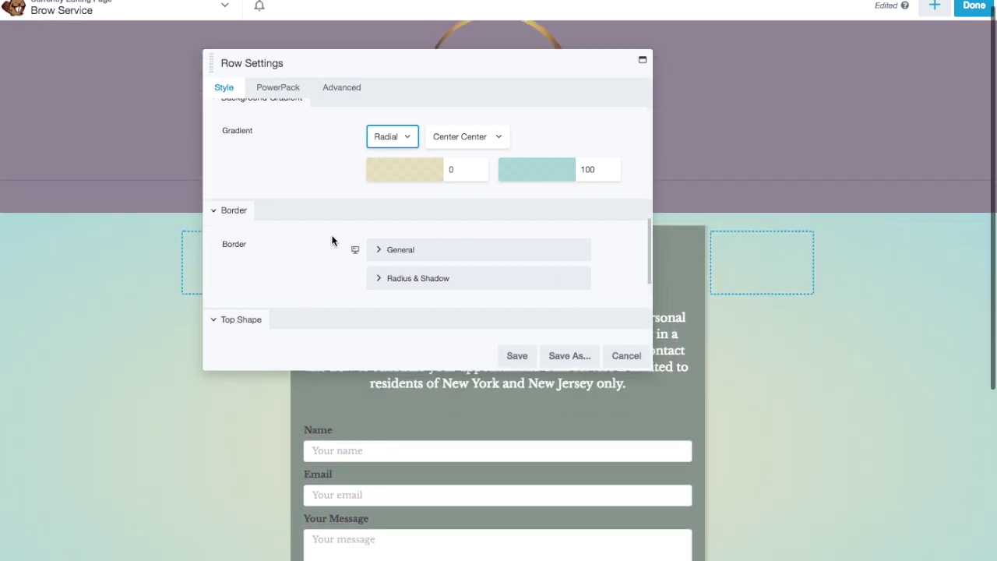
scroll(334, 241, "up", 4)
Set the row's Background Type to Photo, ready to select an image.
left_click(425, 204)
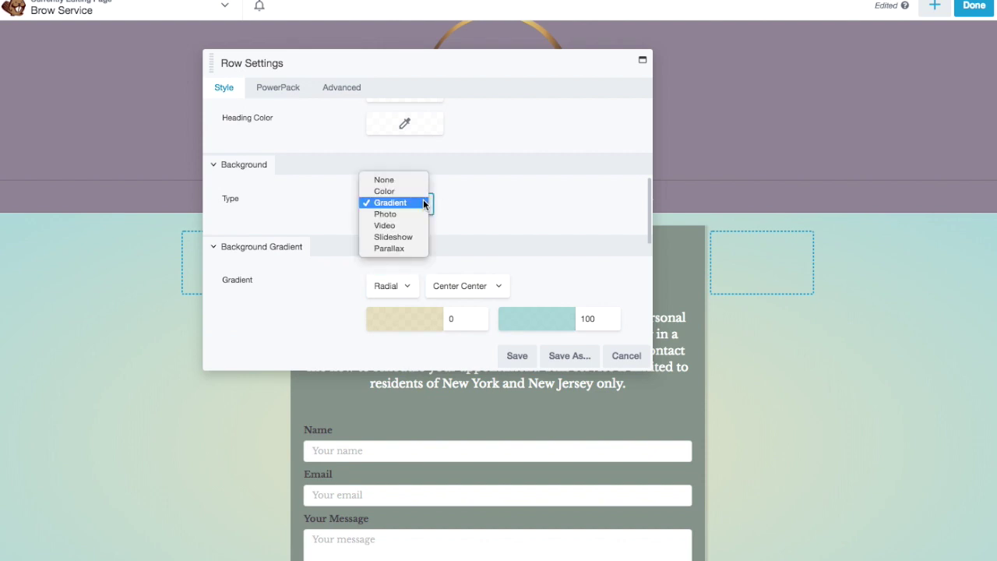
left_click(399, 214)
scroll(514, 227, "down", 1)
scroll(508, 237, "down", 1)
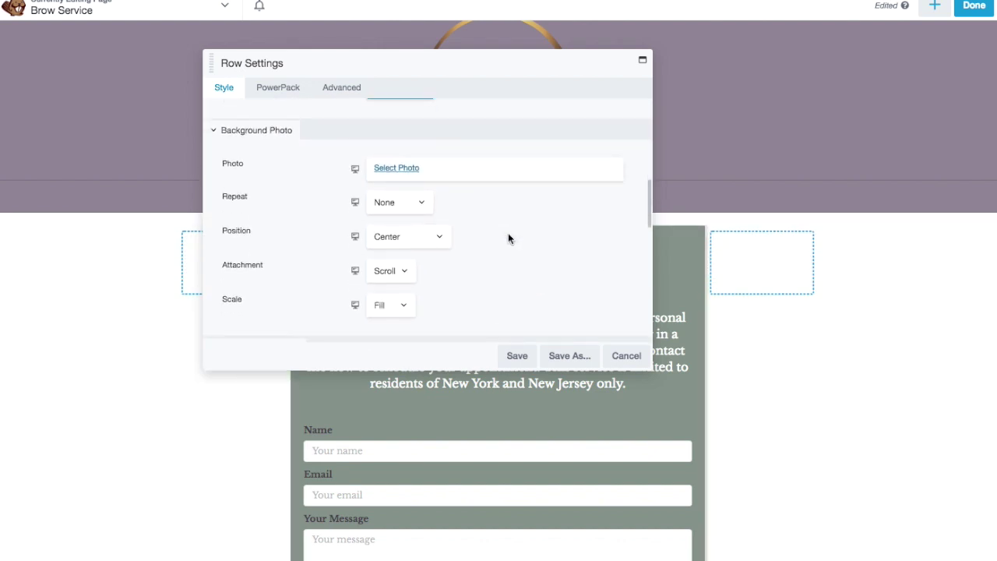
left_click(395, 169)
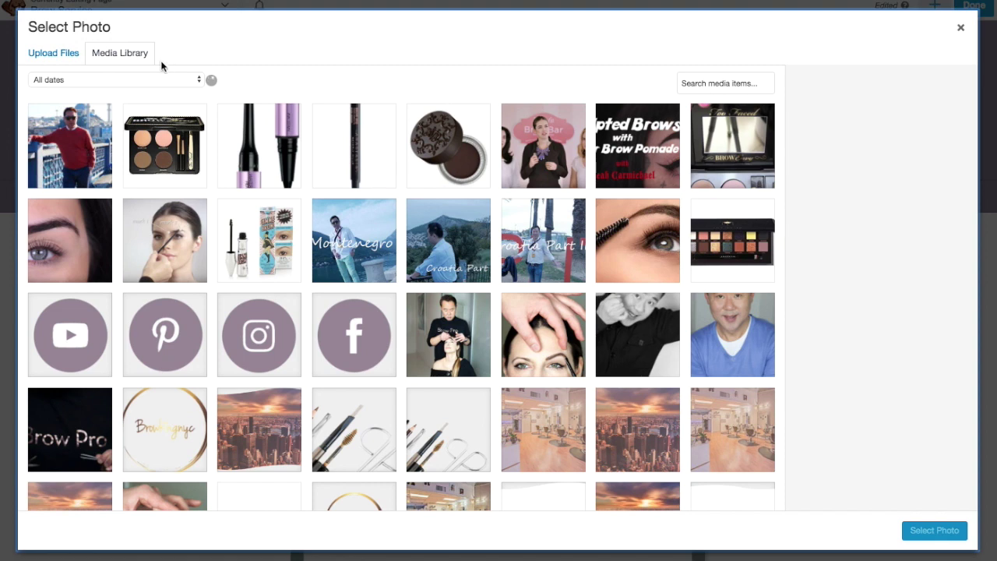
Choose shop-high.jpg from the Media Library as the House Calls row's background photo at Full Size 1462 x 966.
left_click(49, 59)
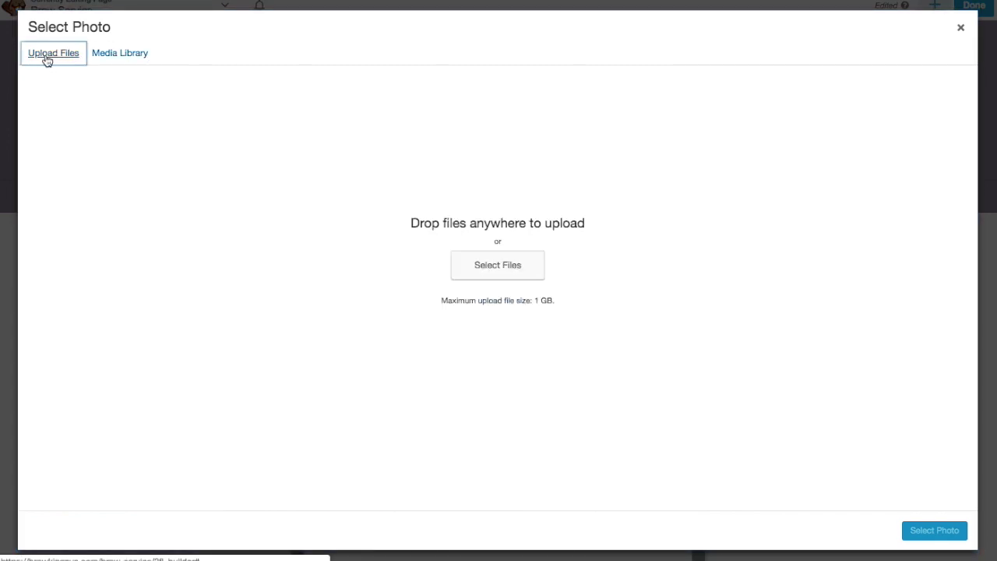
left_click(107, 60)
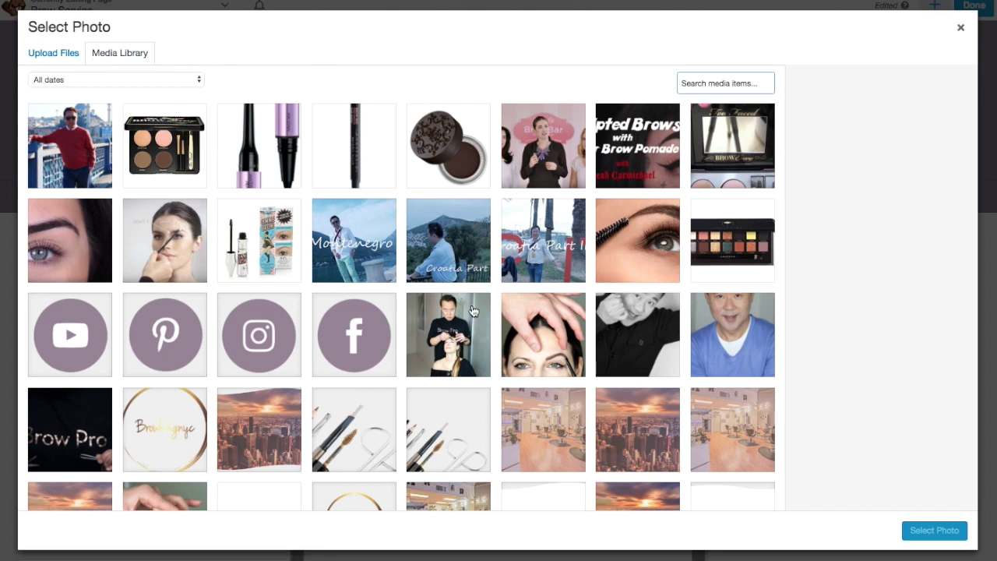
scroll(473, 311, "down", 5)
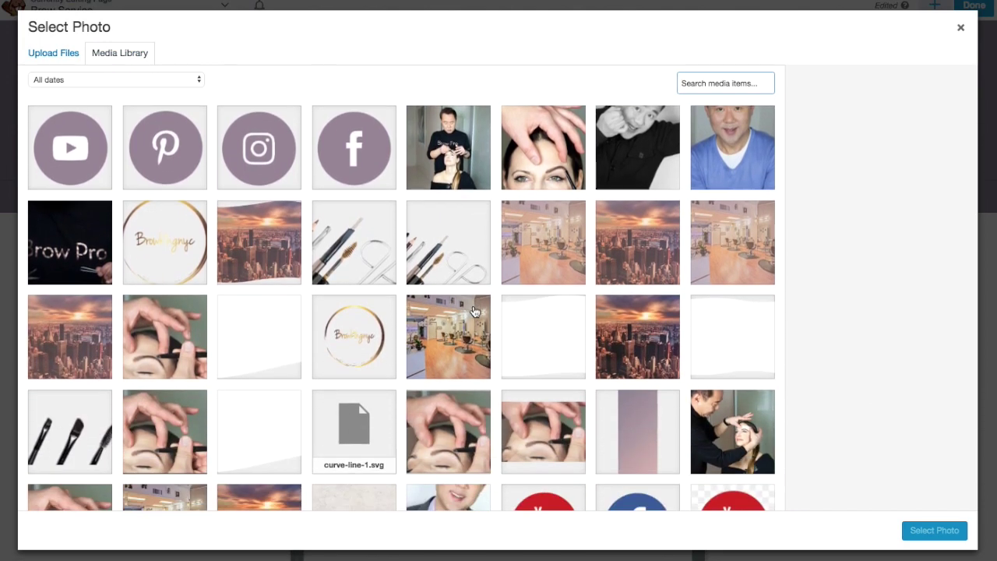
left_click(545, 252)
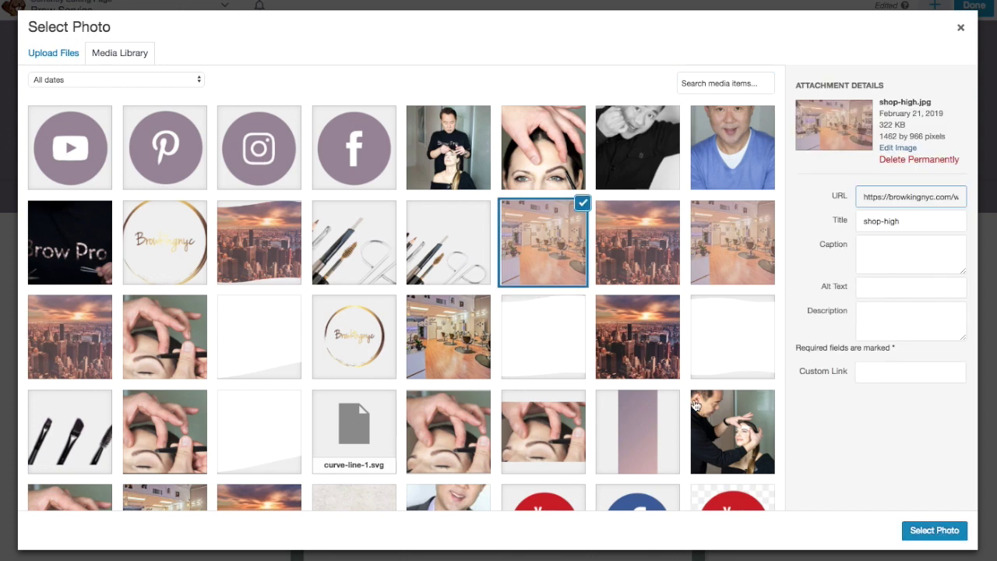
left_click(926, 533)
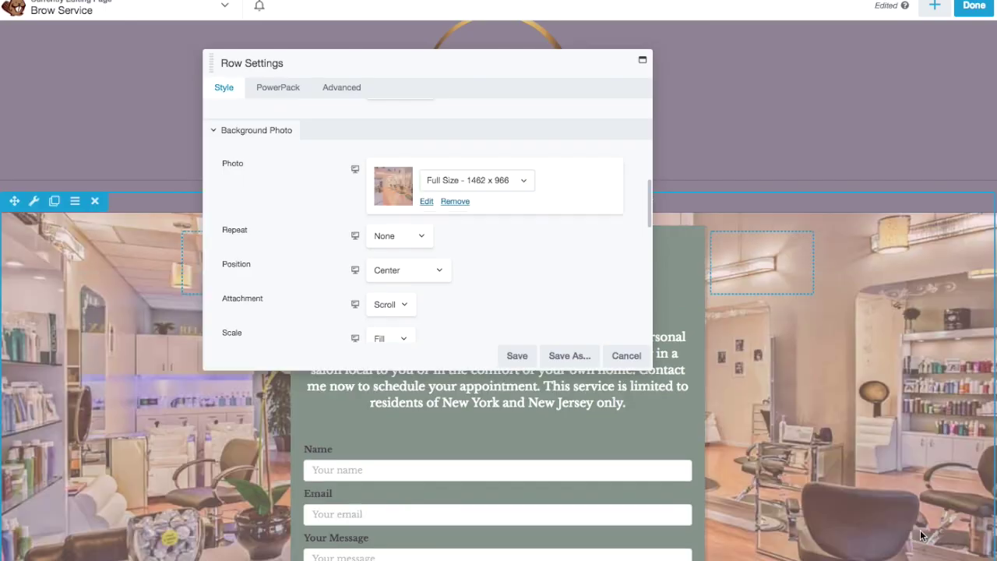
scroll(787, 314, "down", 4)
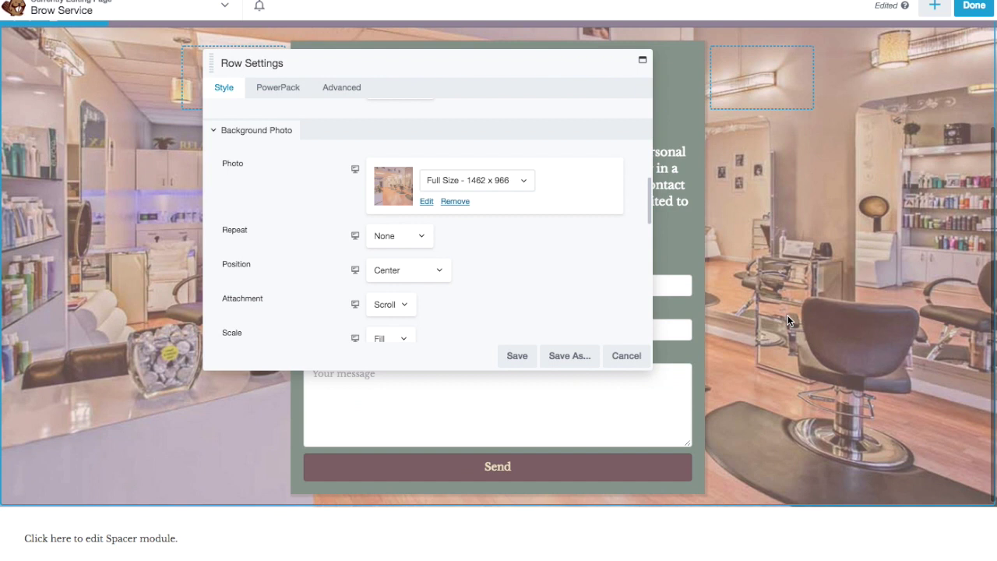
scroll(786, 320, "up", 2)
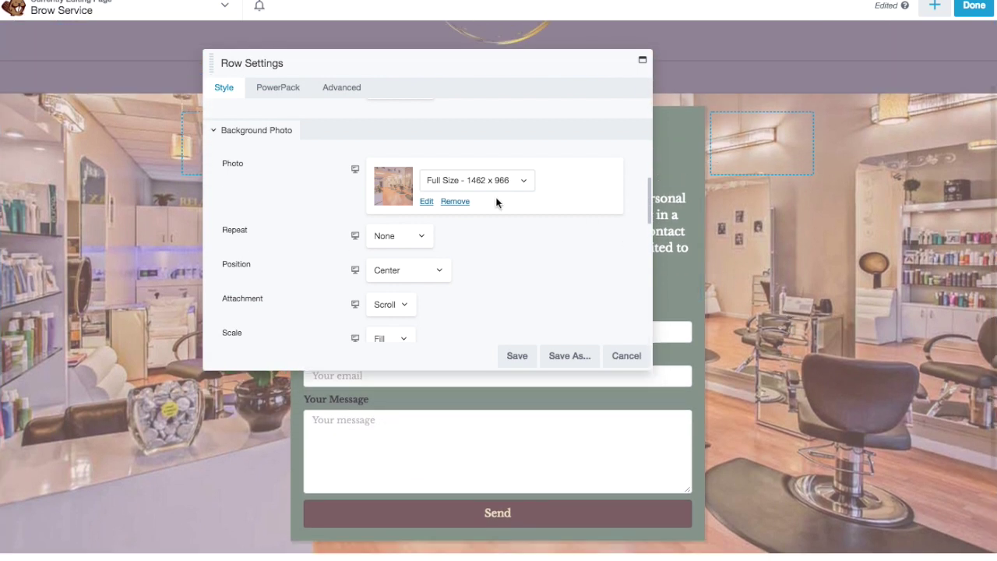
scroll(487, 255, "down", 1)
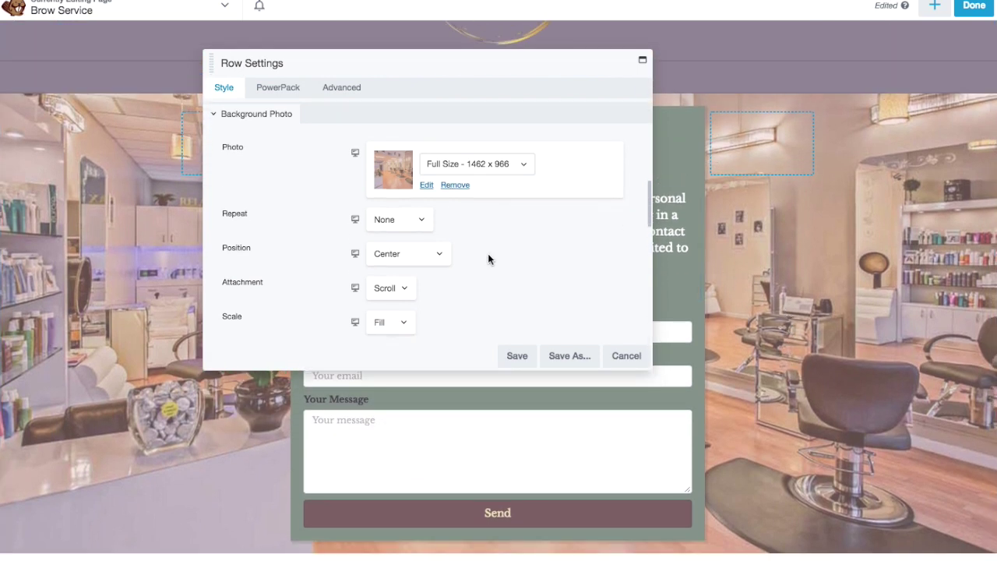
Try Tile and Horizontal repeat, then set the background photo to No Repeat.
left_click(415, 208)
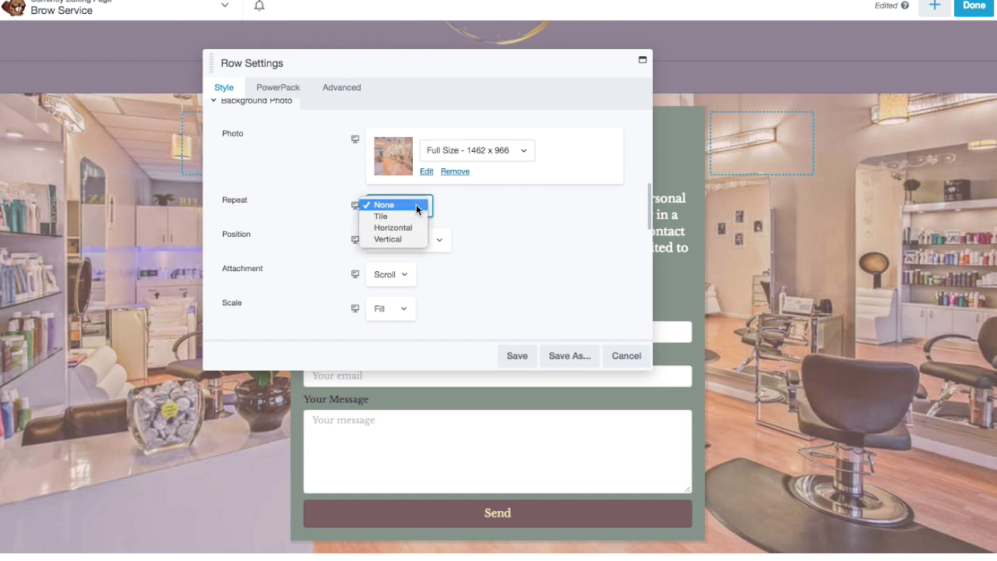
left_click(423, 216)
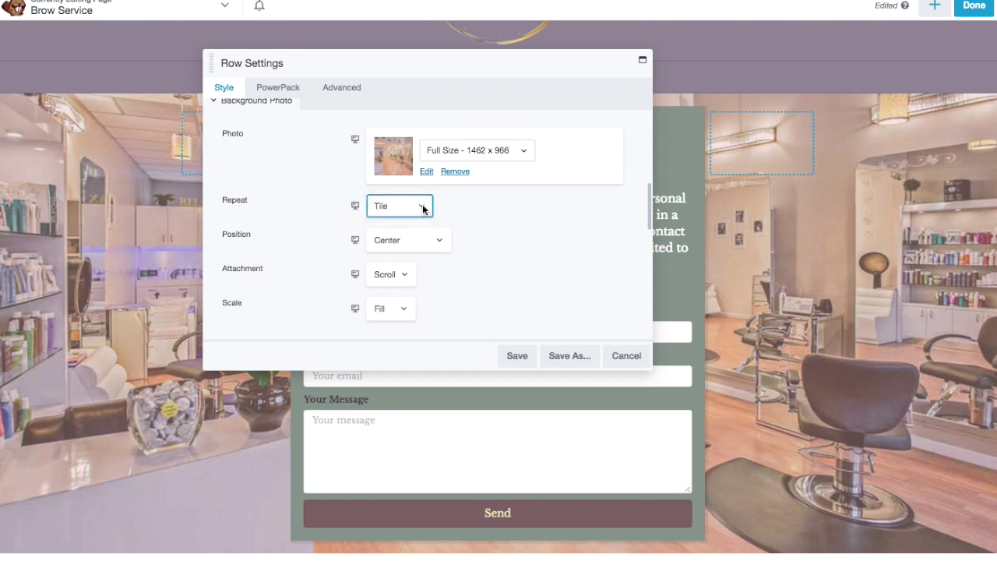
left_click(423, 208)
left_click(421, 216)
left_click(424, 207)
left_click(384, 182)
scroll(470, 232, "down", 1)
Try Center Bottom, Right Top and Right Center positions, then return the photo to Center.
left_click(424, 230)
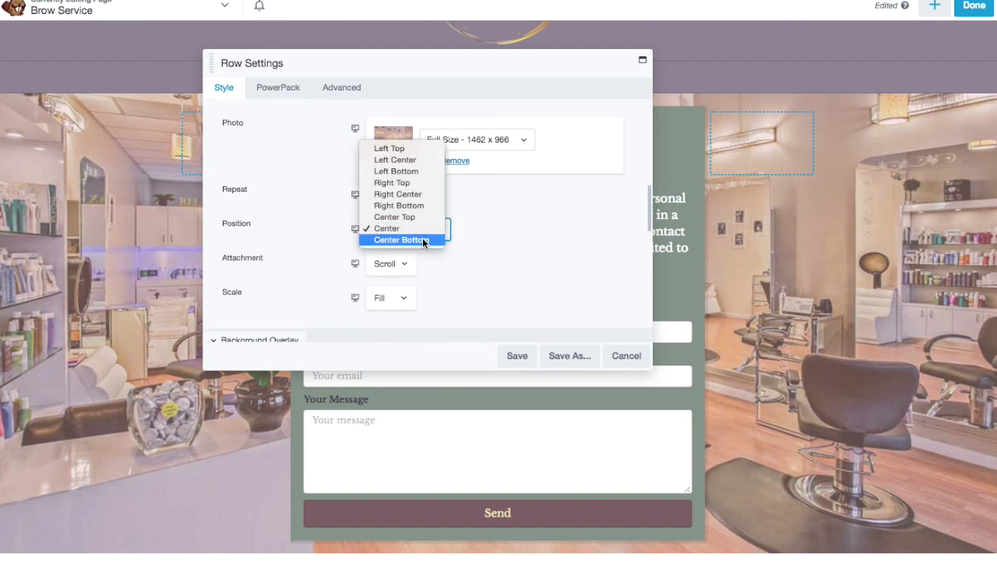
left_click(423, 237)
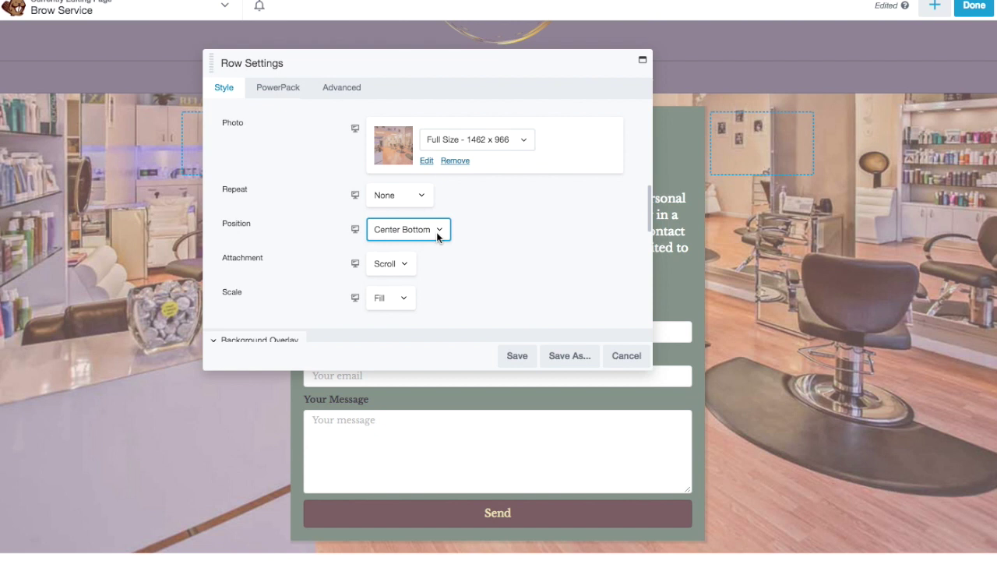
left_click(430, 229)
left_click(423, 171)
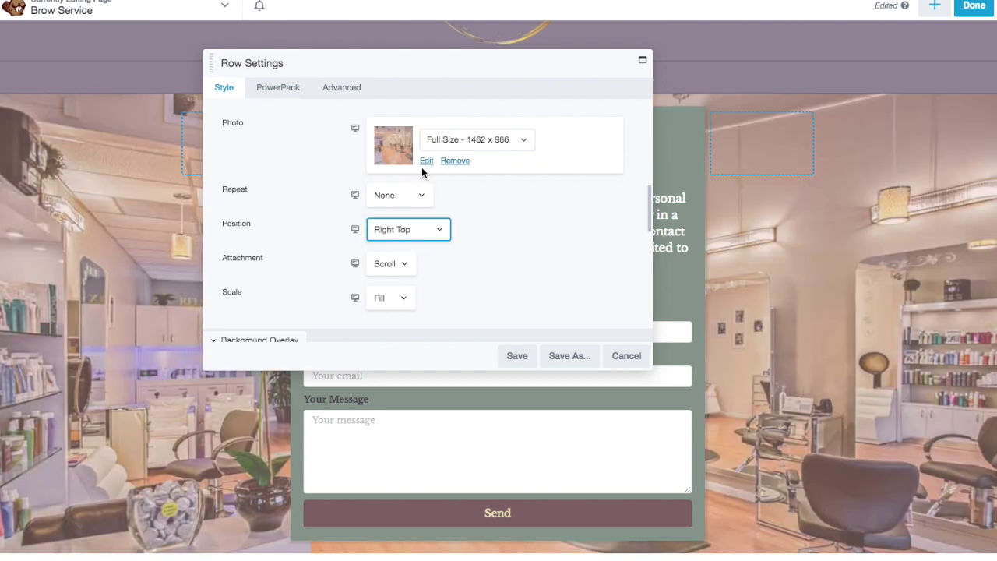
left_click(437, 231)
left_click(430, 241)
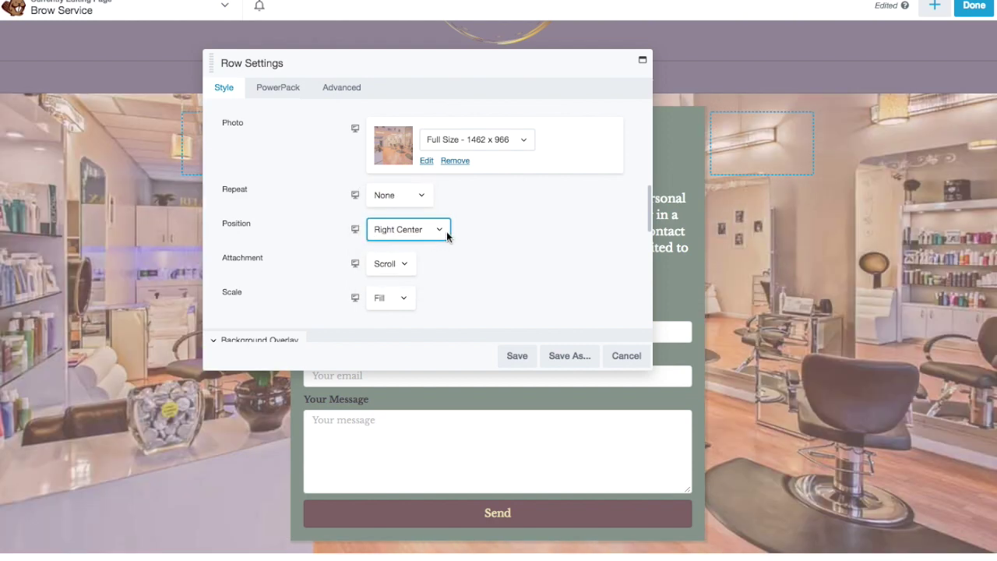
left_click(447, 236)
left_click(428, 264)
Switch the photo attachment to Fixed, then back to Scroll.
left_click(399, 265)
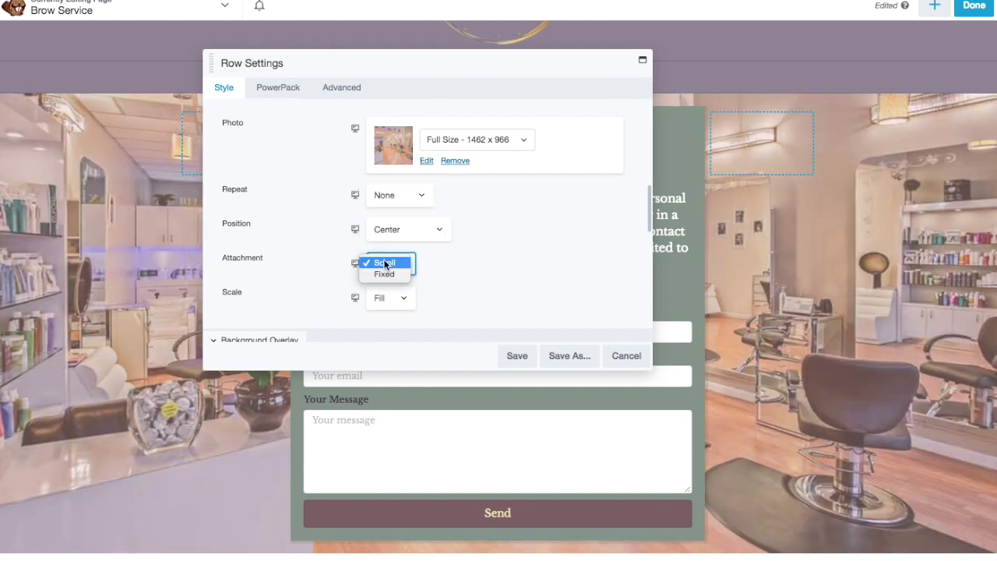
left_click(387, 273)
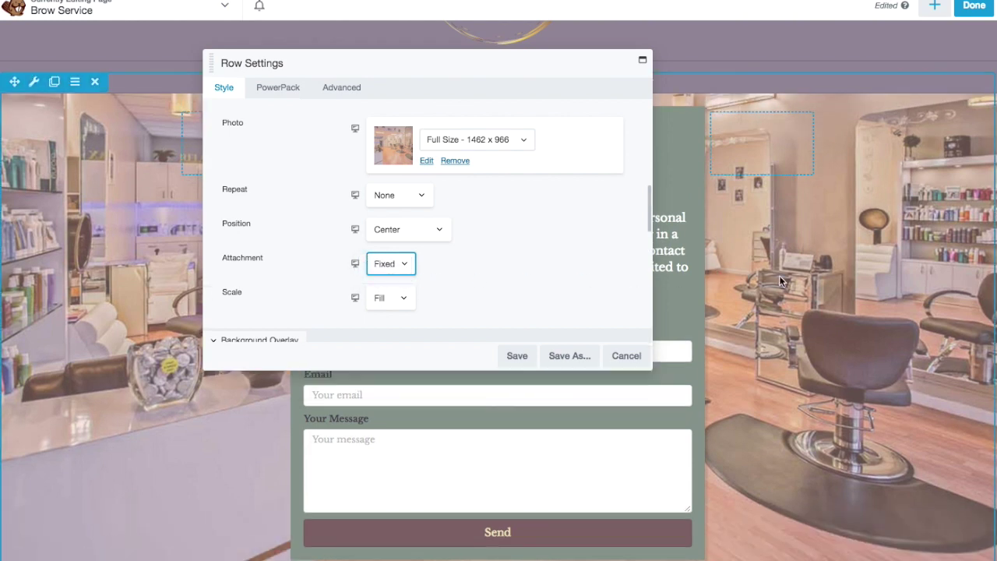
scroll(779, 274, "down", 3)
scroll(779, 274, "up", 5)
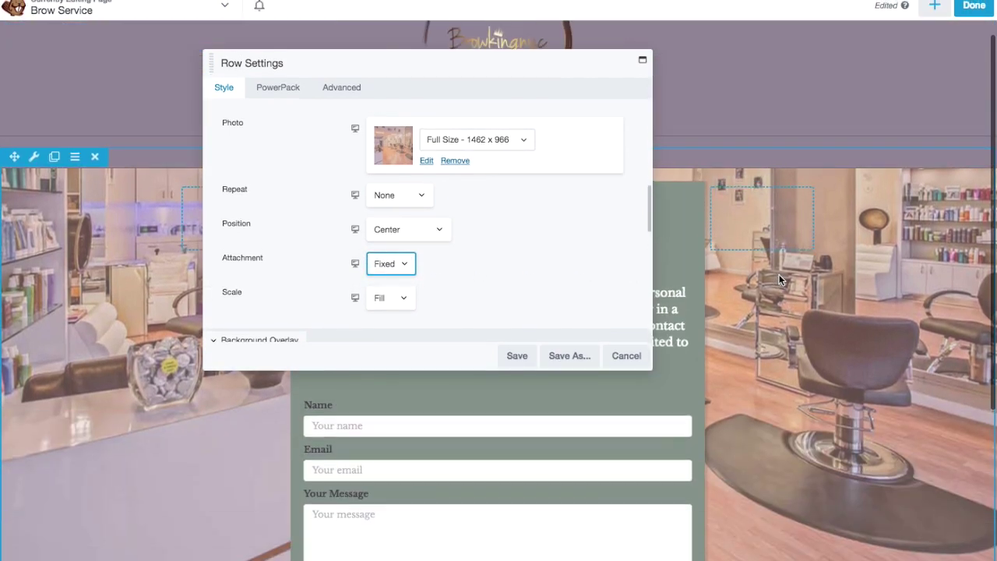
scroll(778, 275, "down", 5)
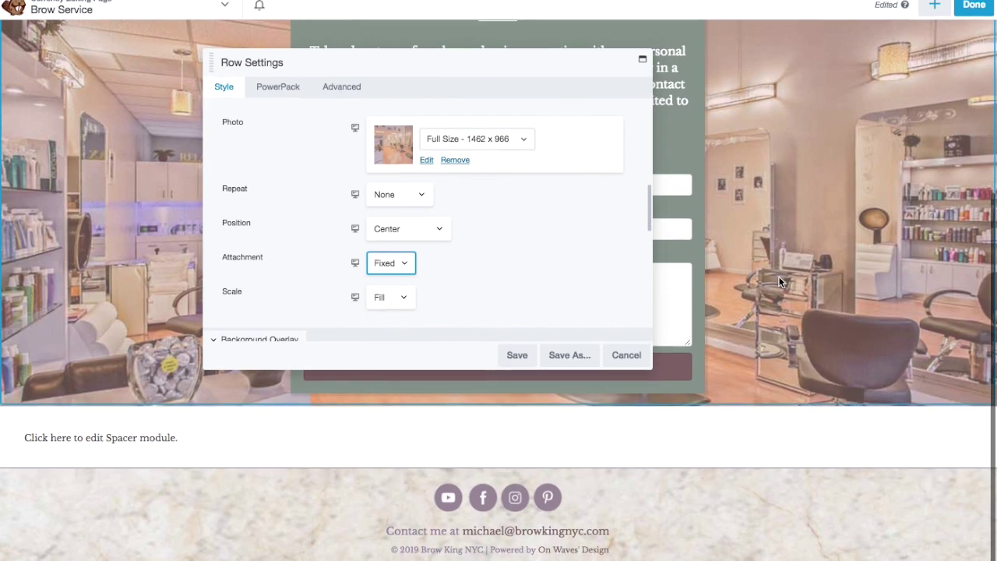
scroll(779, 275, "up", 3)
scroll(780, 274, "down", 1)
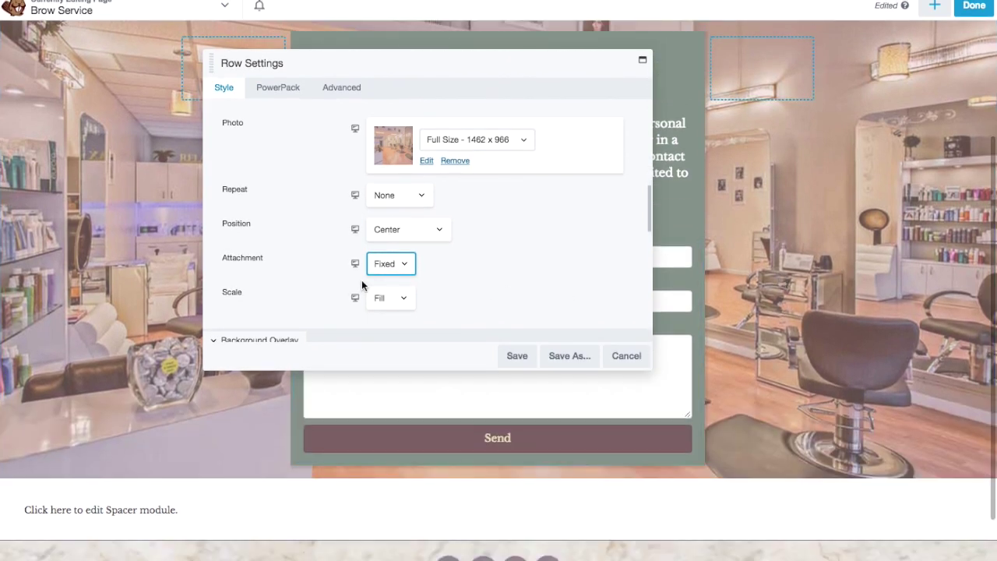
left_click(399, 266)
left_click(382, 251)
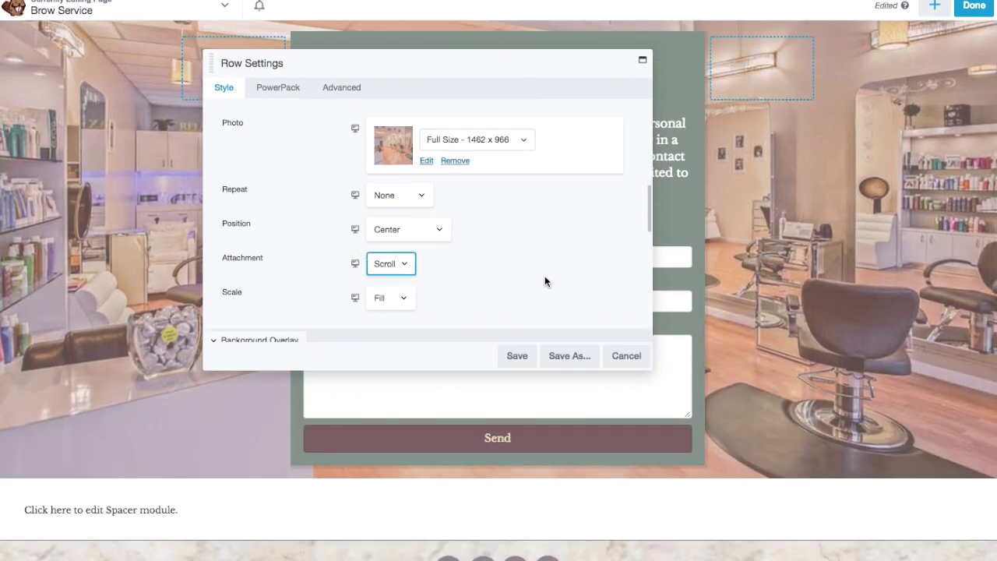
scroll(781, 261, "down", 1)
scroll(784, 263, "up", 3)
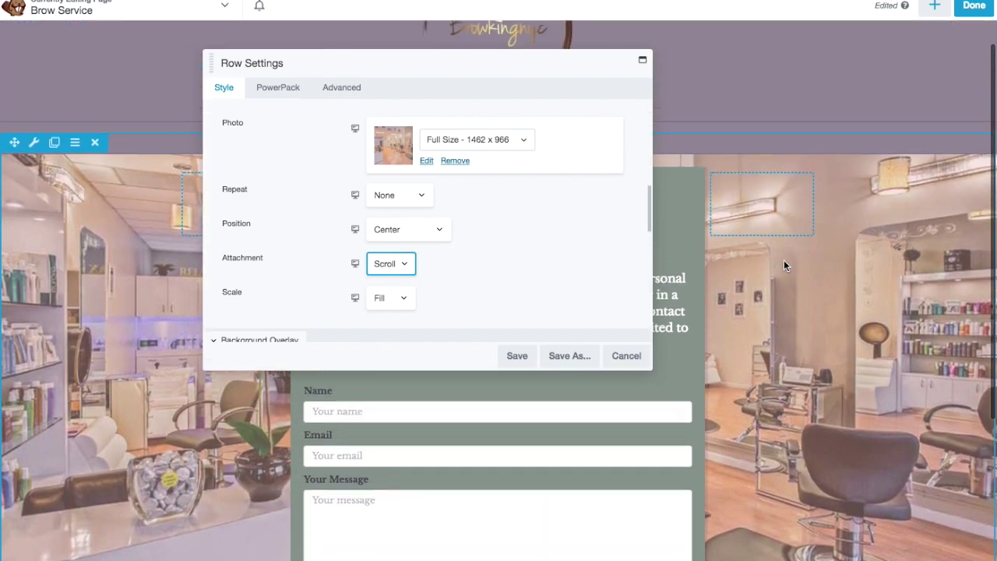
scroll(783, 264, "down", 2)
scroll(784, 262, "up", 2)
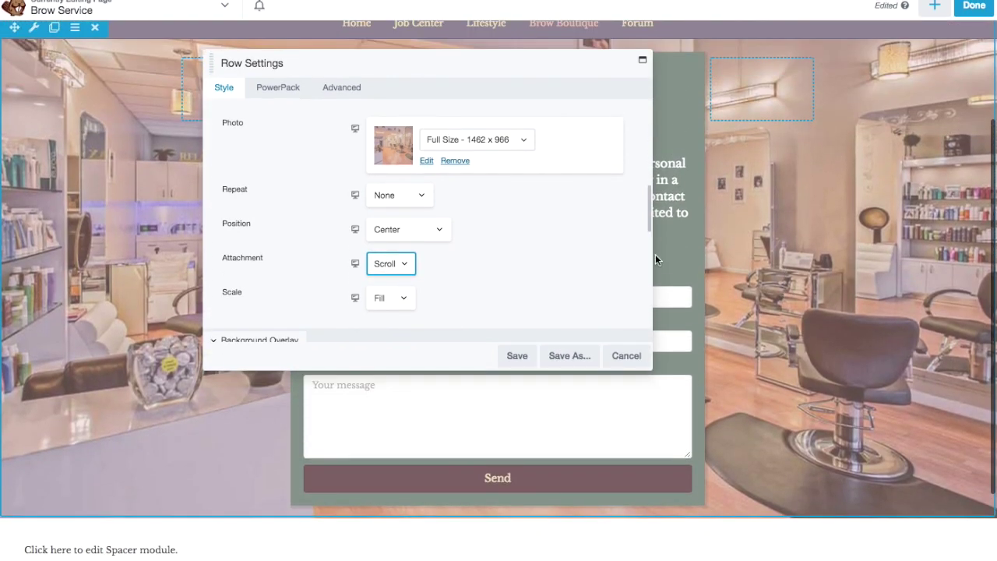
scroll(516, 242, "down", 1)
scroll(516, 247, "down", 1)
scroll(514, 247, "up", 1)
Try Fit and None scaling, then scale the background photo to Fill.
left_click(407, 265)
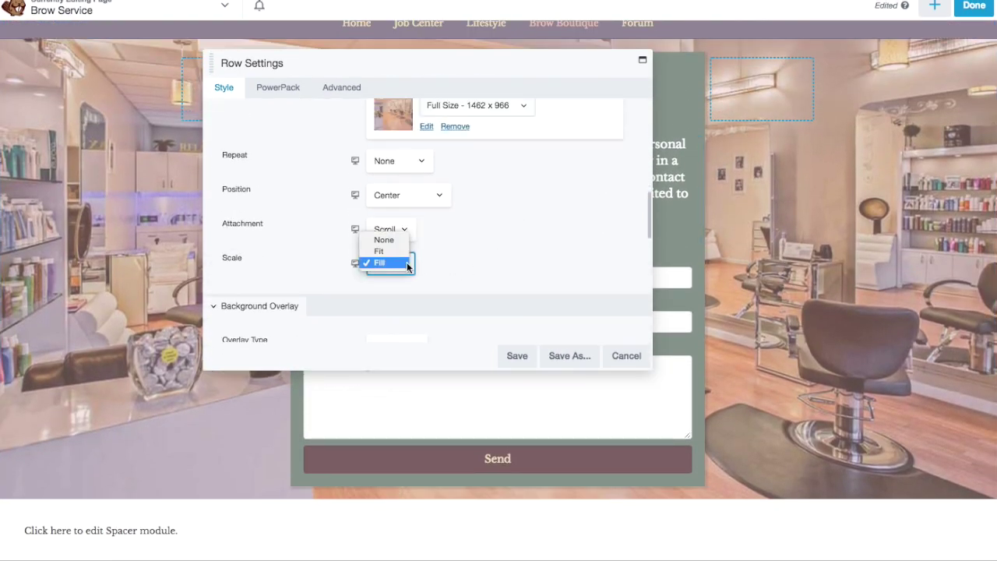
left_click(380, 251)
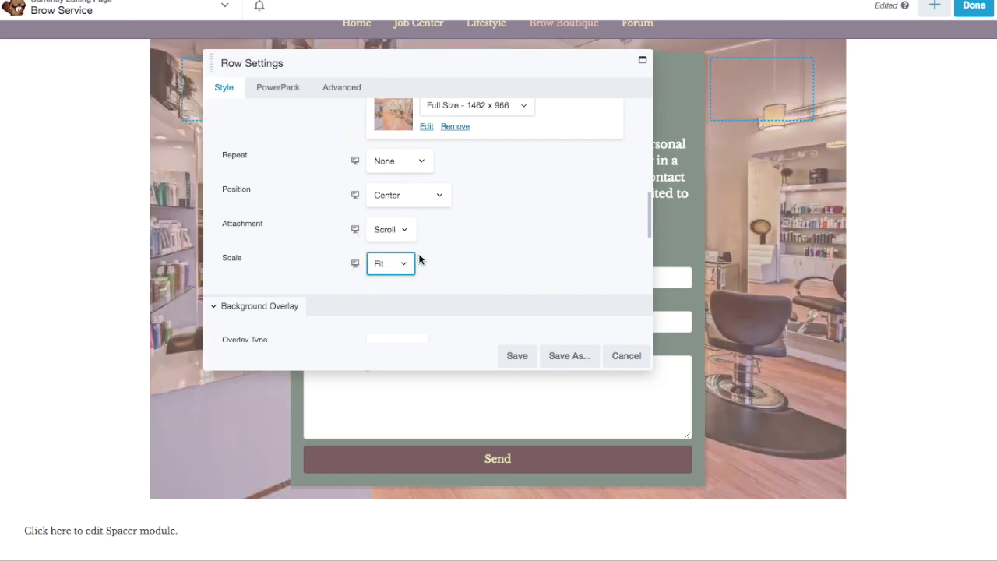
left_click(412, 266)
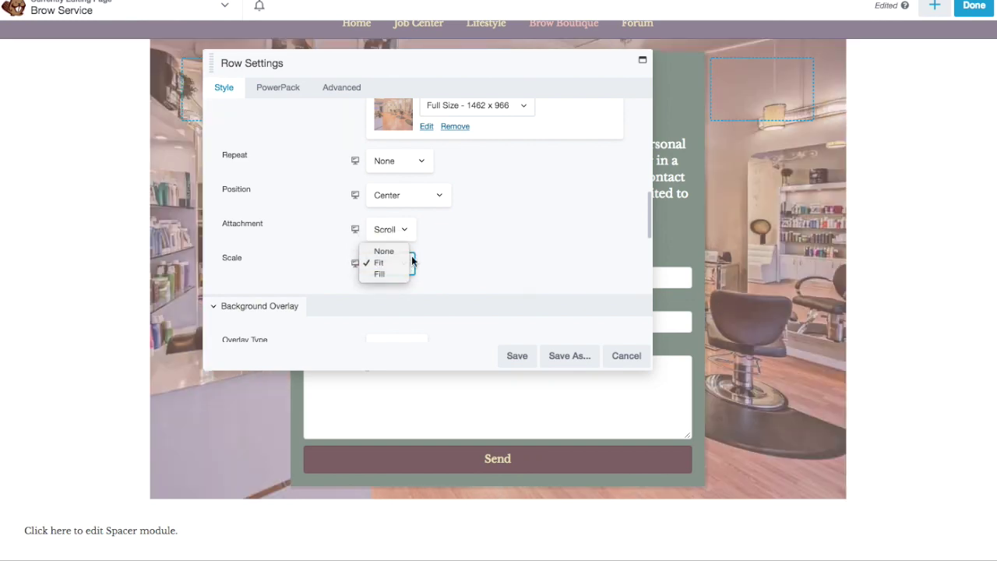
left_click(384, 251)
scroll(117, 243, "up", 2)
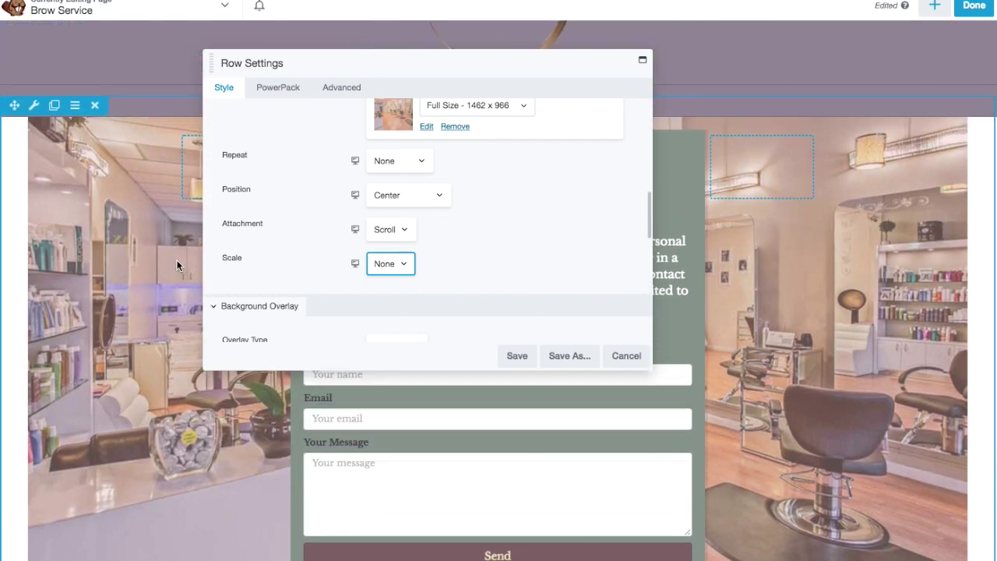
left_click(401, 266)
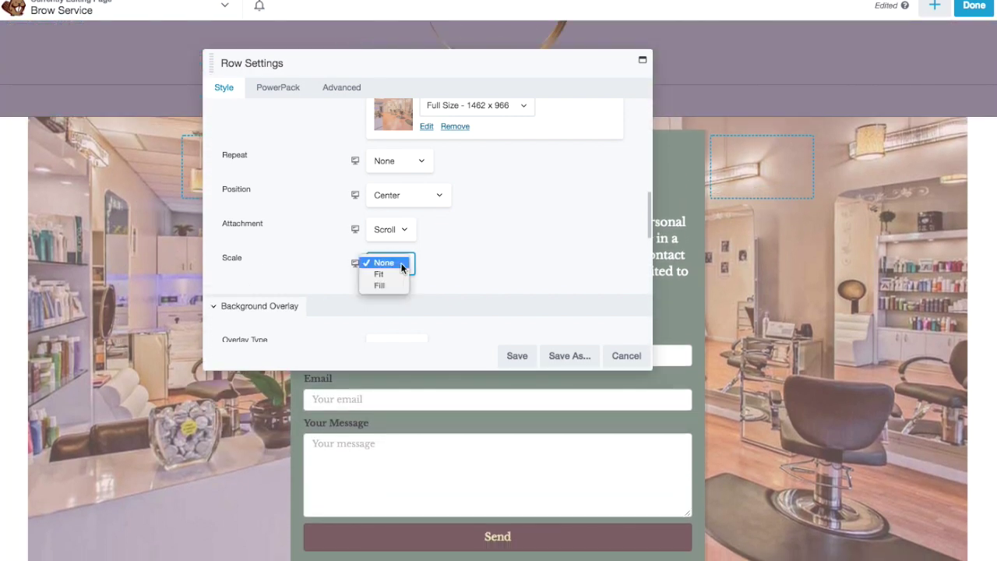
left_click(397, 286)
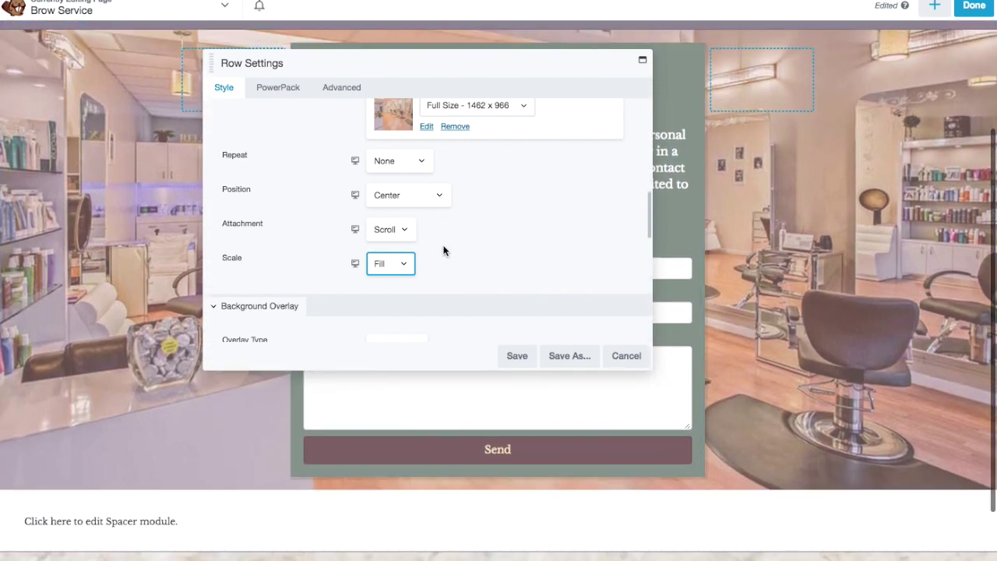
scroll(405, 273, "down", 1)
scroll(403, 266, "down", 1)
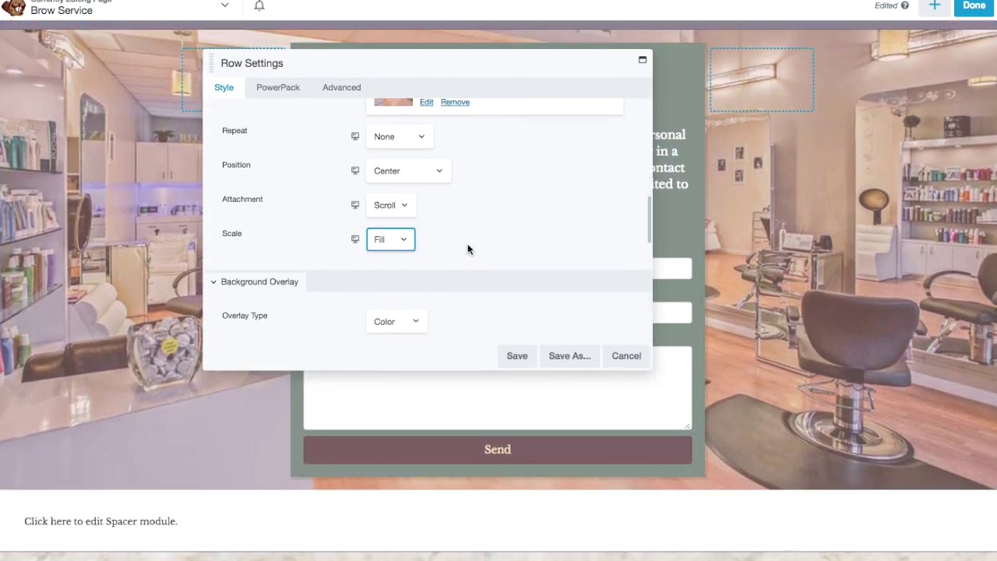
scroll(468, 248, "up", 5)
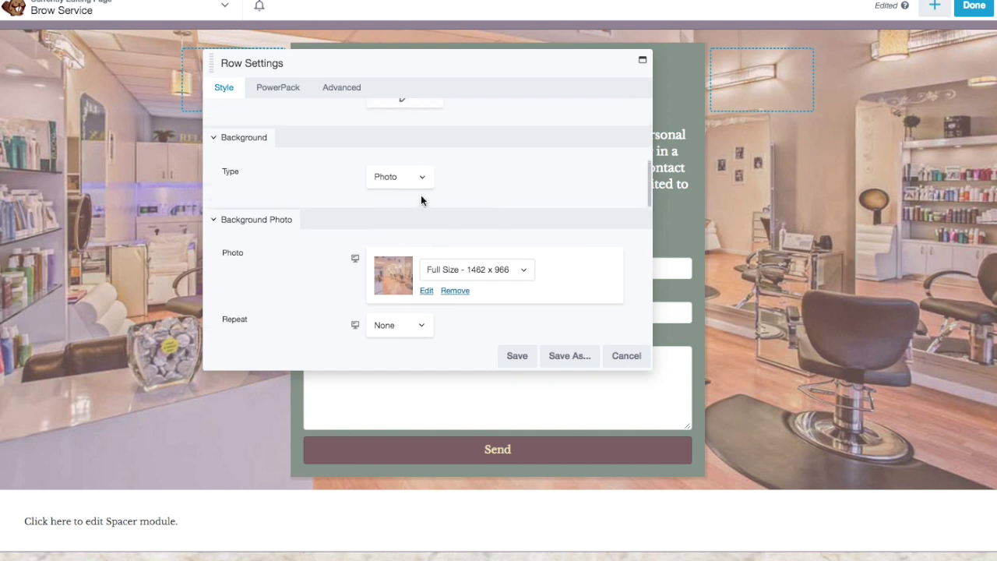
left_click(422, 181)
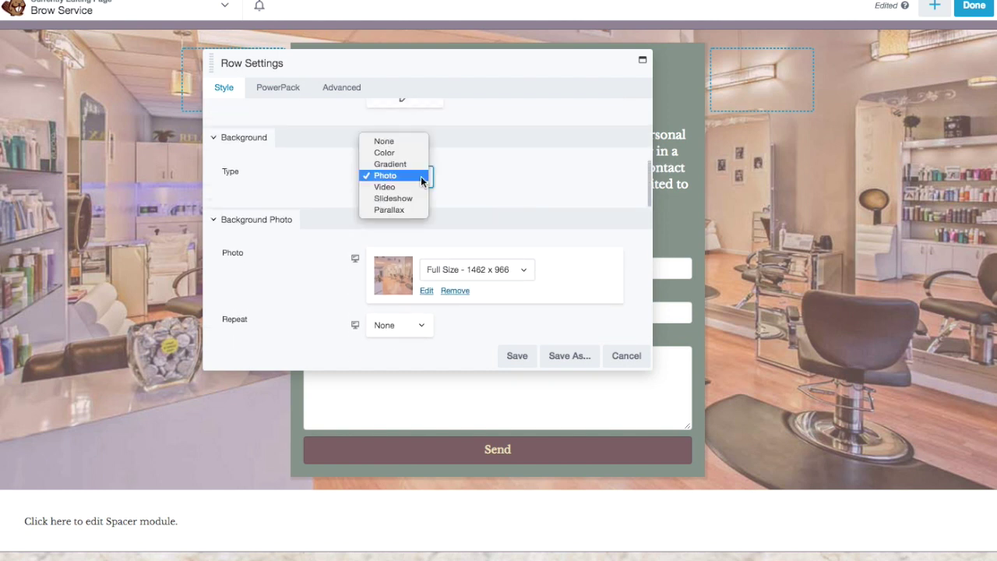
Switch the row background type to Video and use trailer-9.mp4 as the MP4 video.
left_click(389, 187)
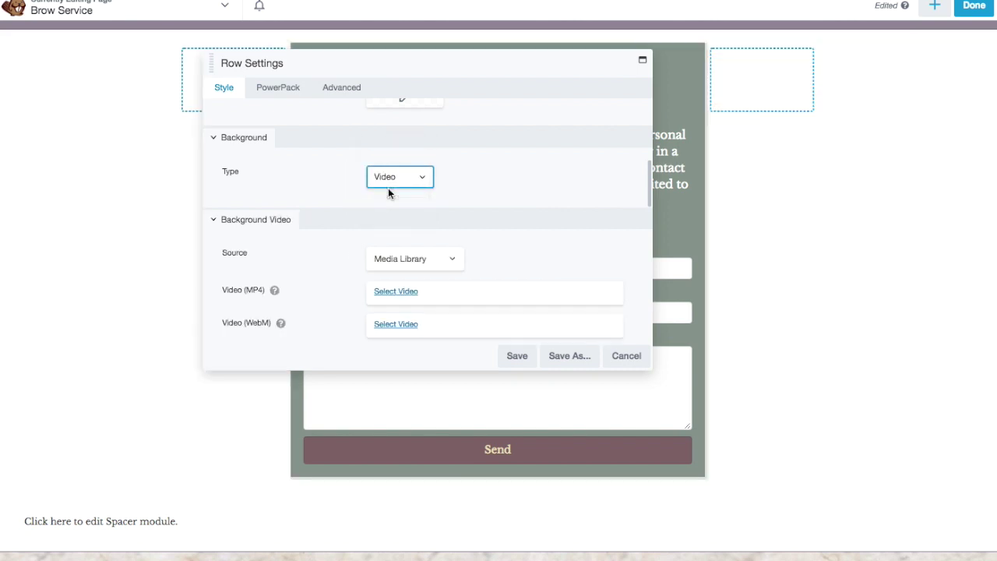
right_click(407, 247)
left_click(385, 235)
scroll(412, 245, "down", 1)
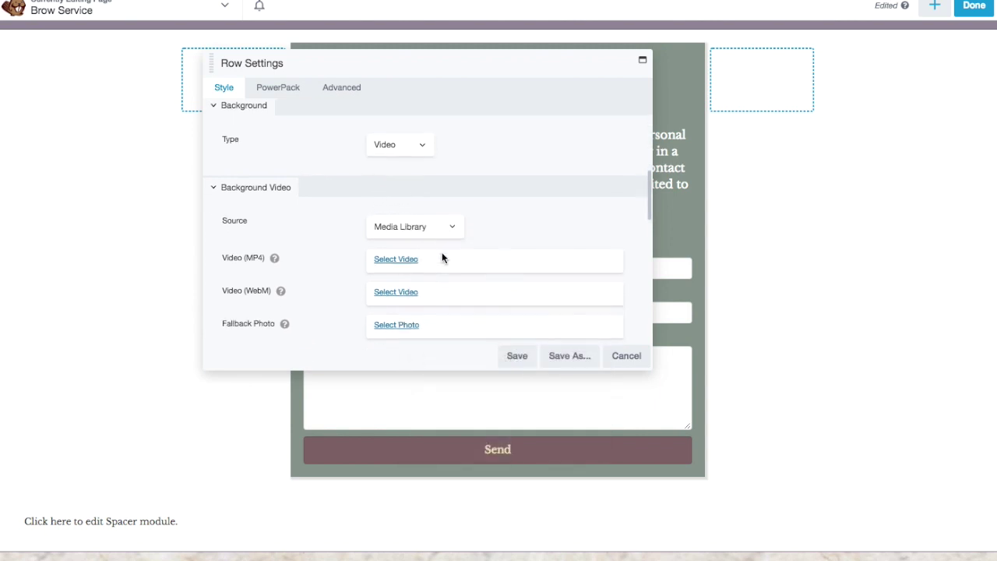
left_click(400, 263)
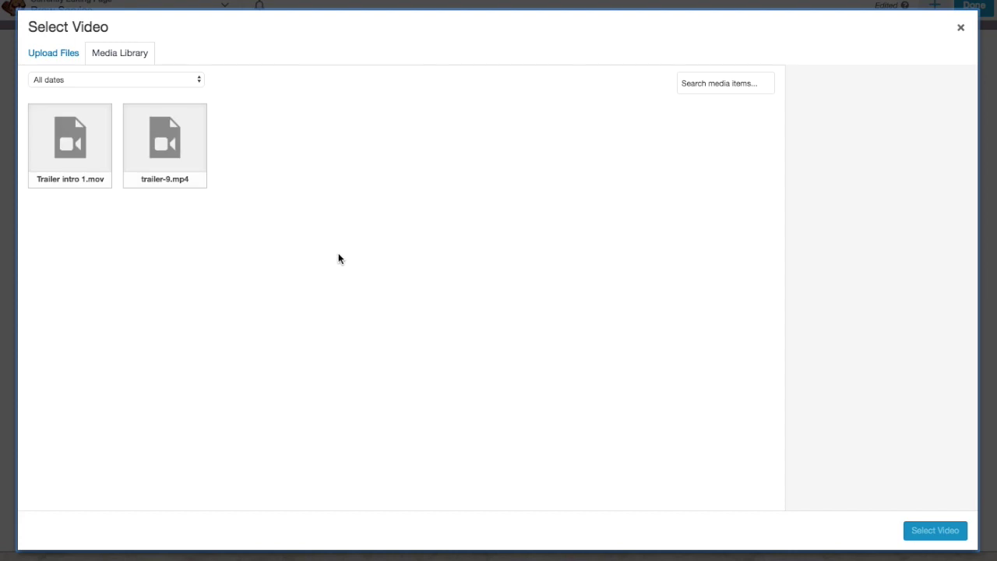
left_click(170, 170)
left_click(933, 530)
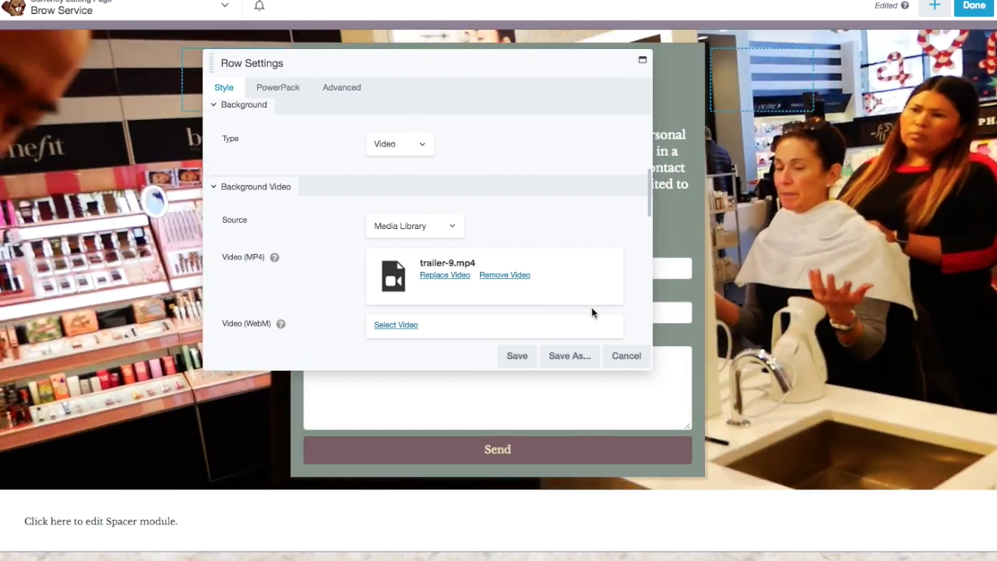
scroll(784, 322, "up", 3)
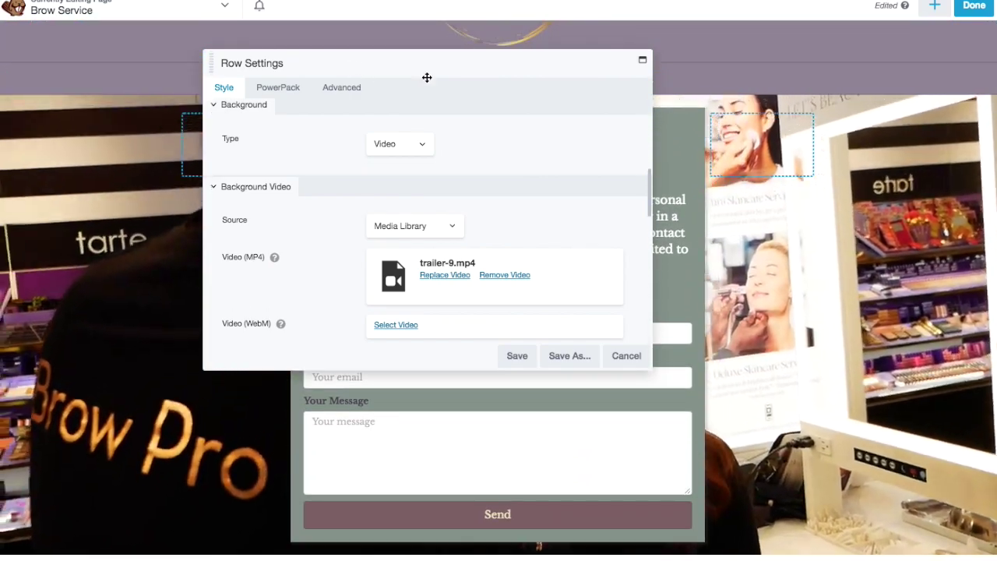
left_click_drag(345, 65, 385, 75)
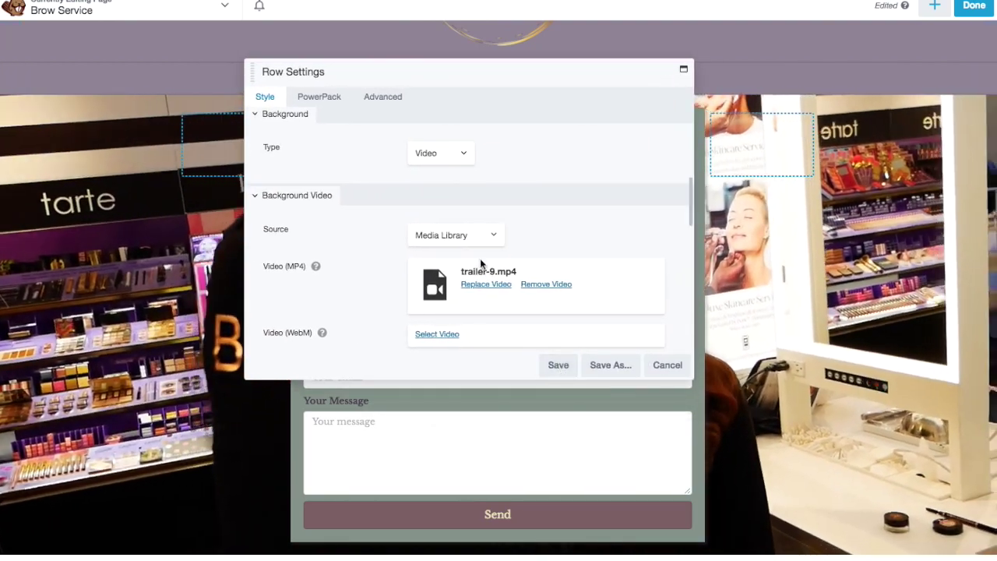
Keep Media Library as the background video's source.
left_click(492, 235)
left_click(494, 233)
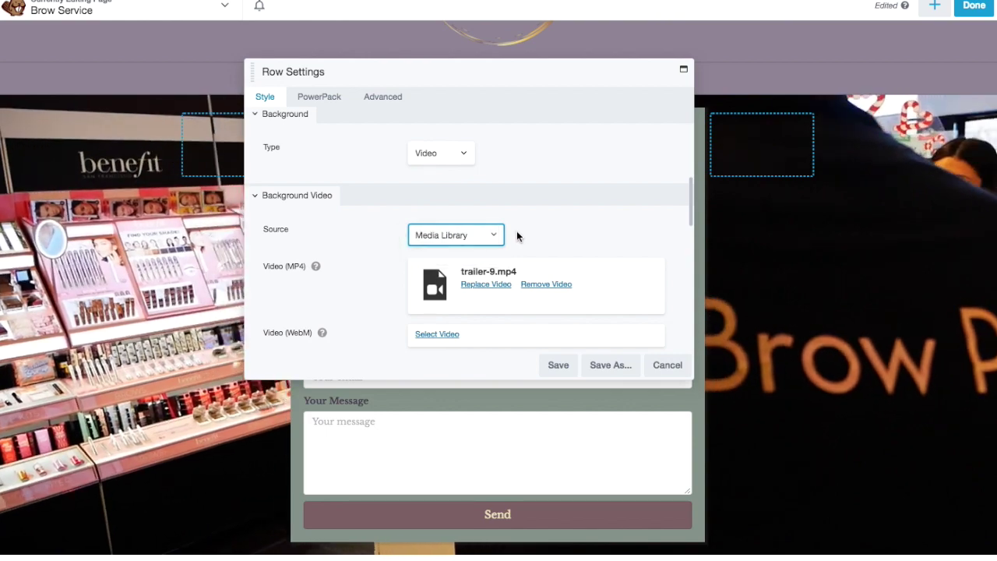
left_click(494, 237)
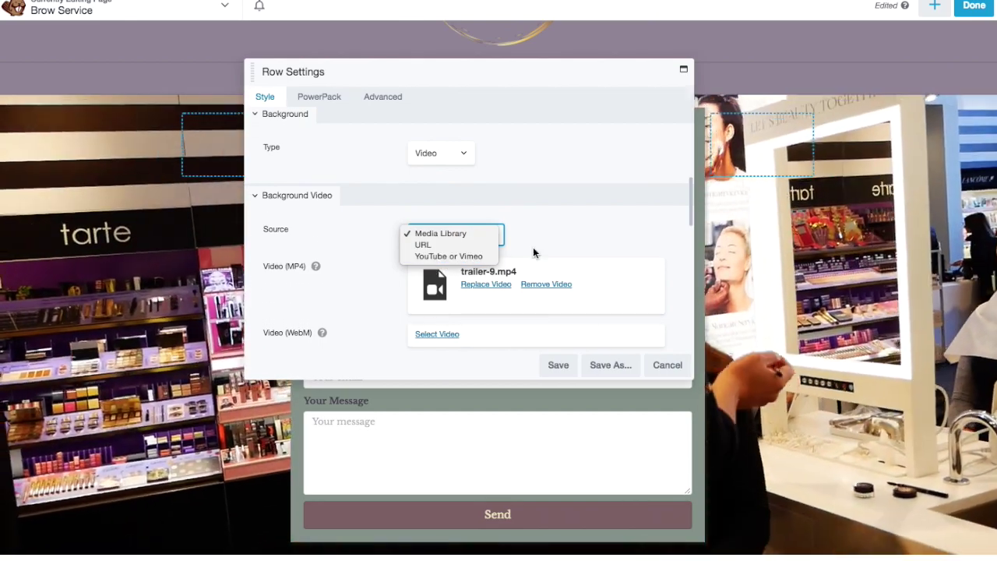
left_click(532, 246)
scroll(557, 247, "down", 1)
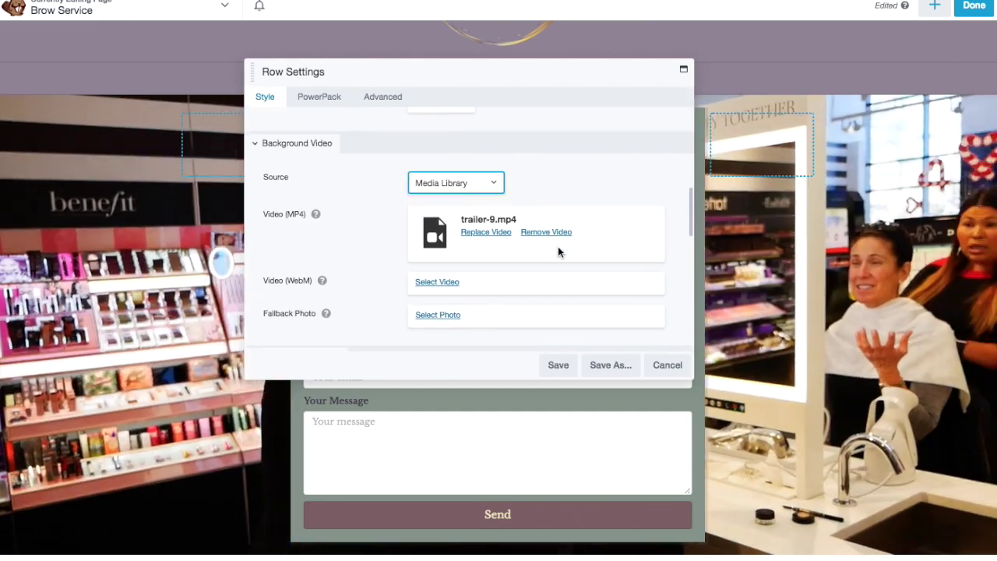
scroll(558, 247, "up", 1)
left_click(452, 173)
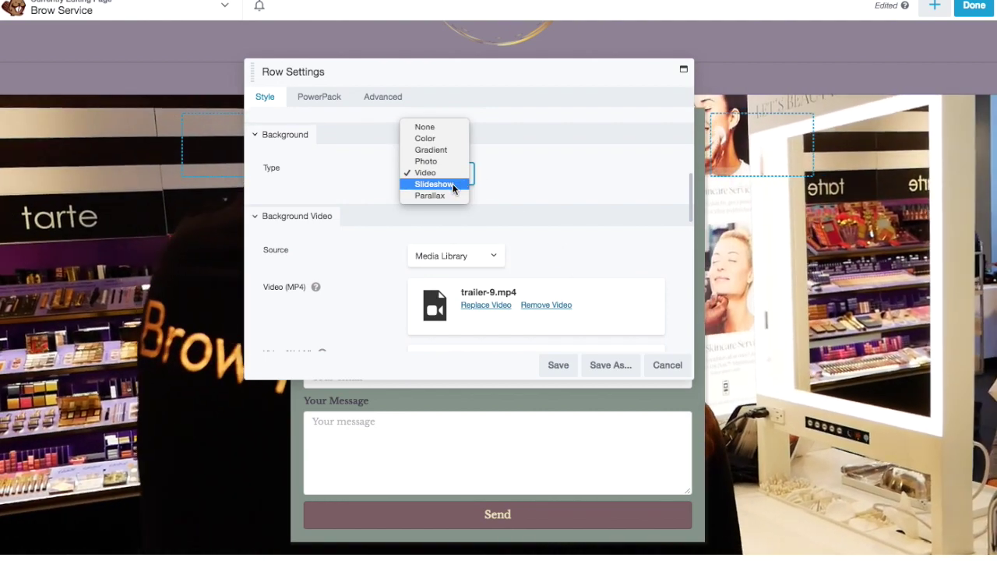
Set the row background type to Slideshow and begin editing its photo gallery.
left_click(456, 187)
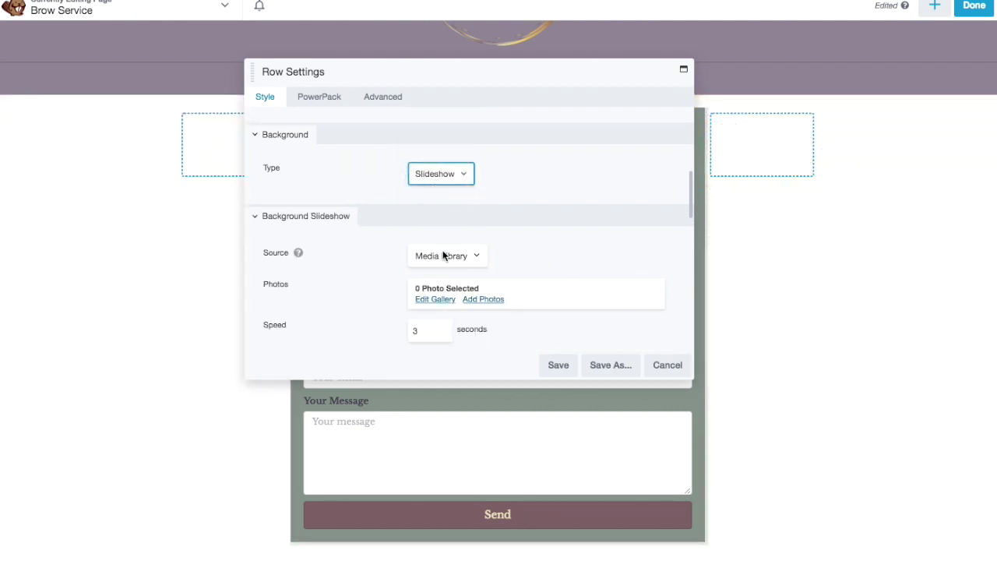
scroll(380, 292, "down", 1)
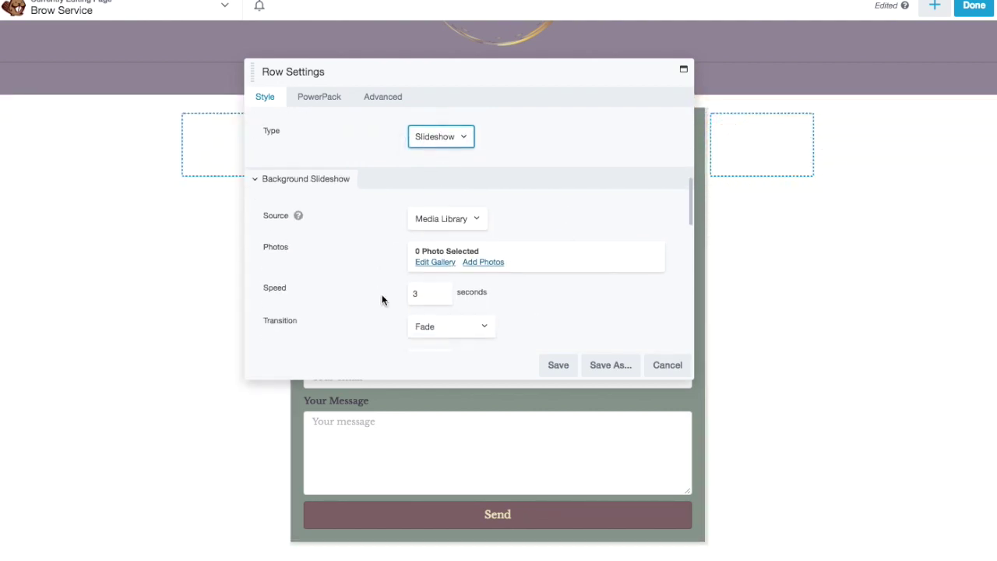
left_click(434, 260)
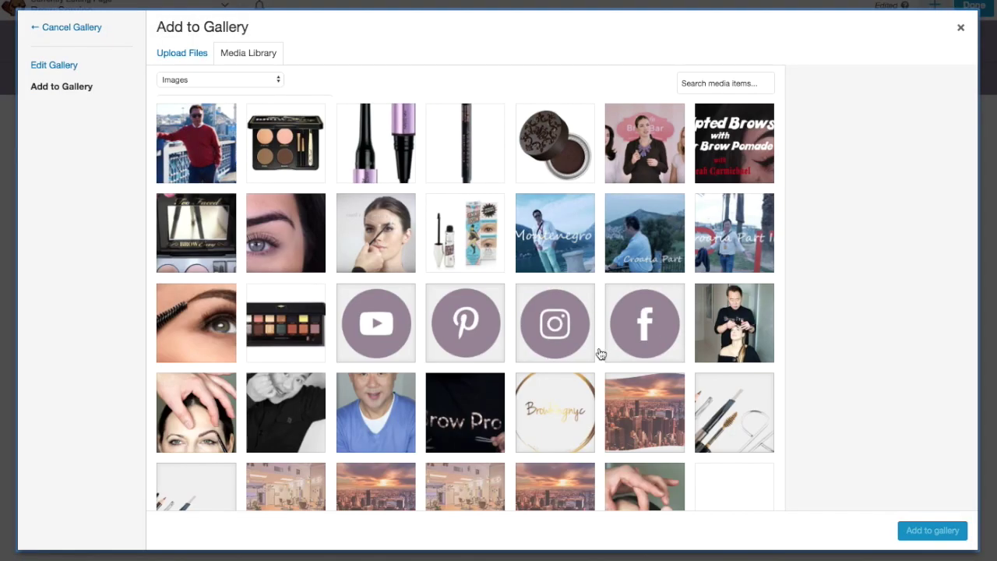
scroll(584, 350, "down", 5)
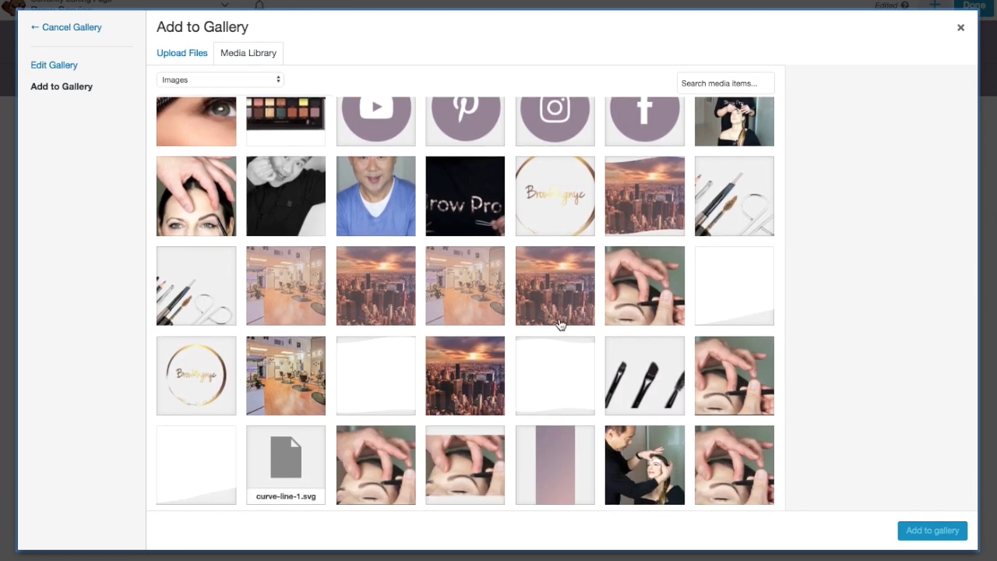
scroll(558, 331, "down", 1)
Add the ny-overlay, shop-overlay and hero photos to the slideshow gallery and save it.
left_click(556, 291)
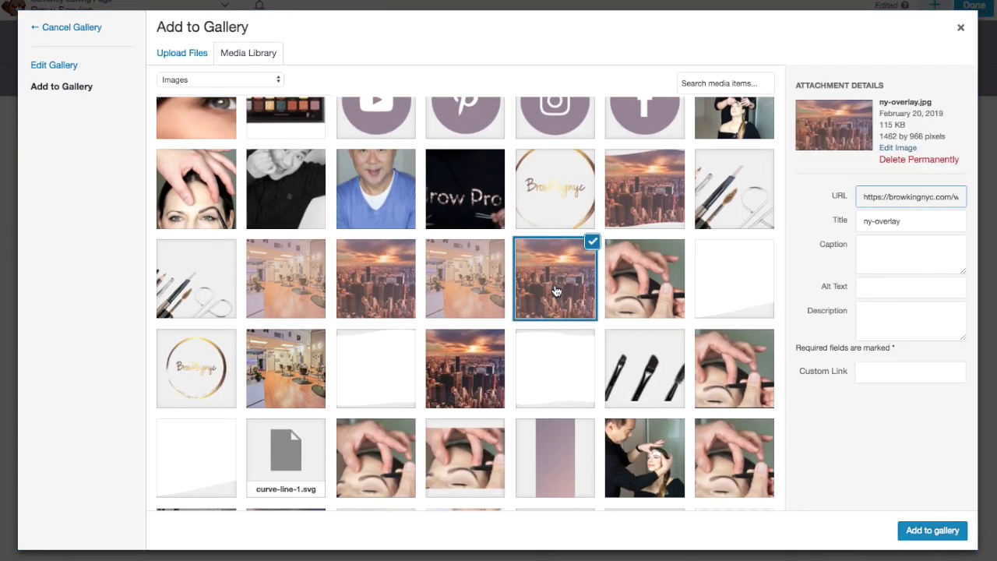
left_click(451, 281)
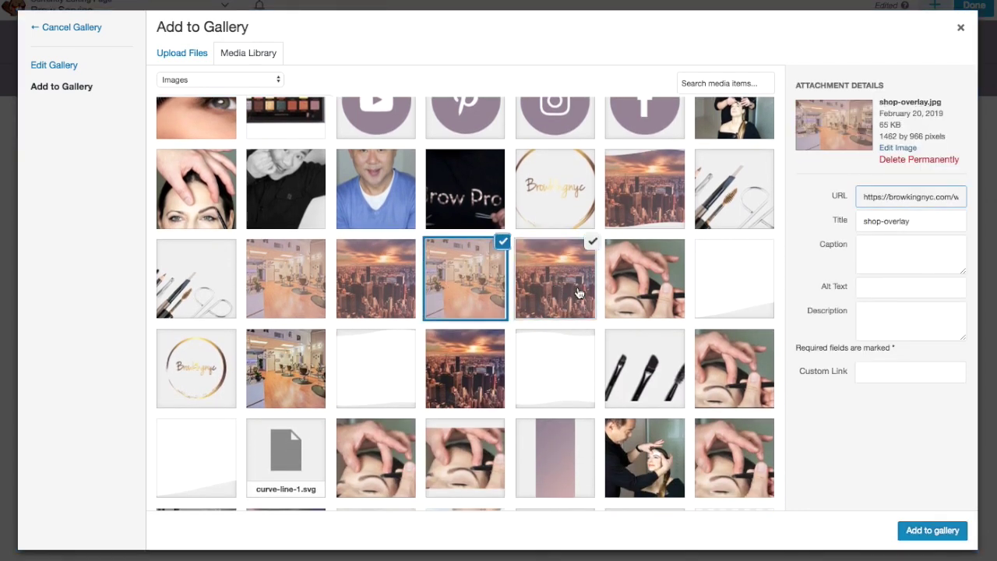
scroll(557, 292, "down", 5)
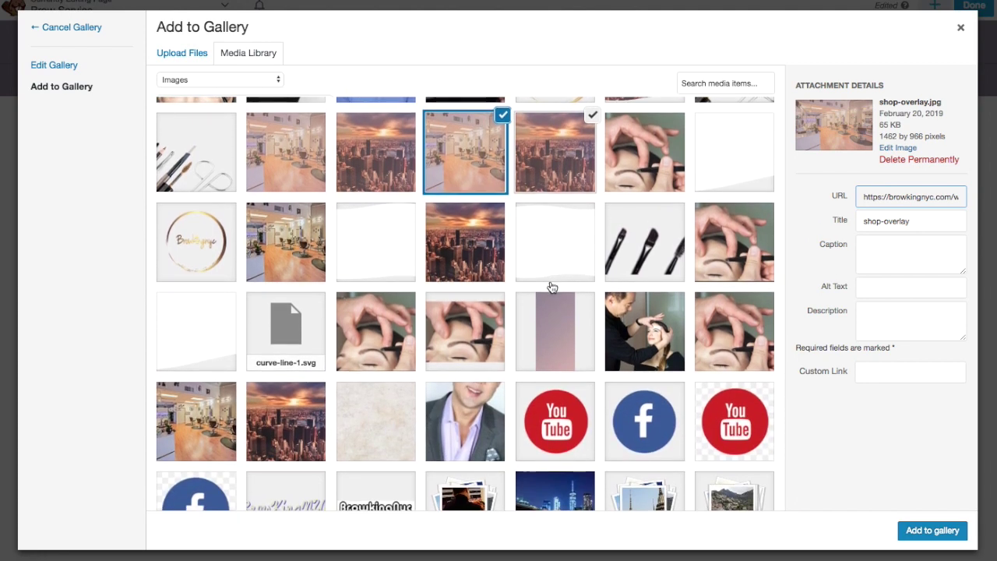
scroll(552, 295, "up", 3)
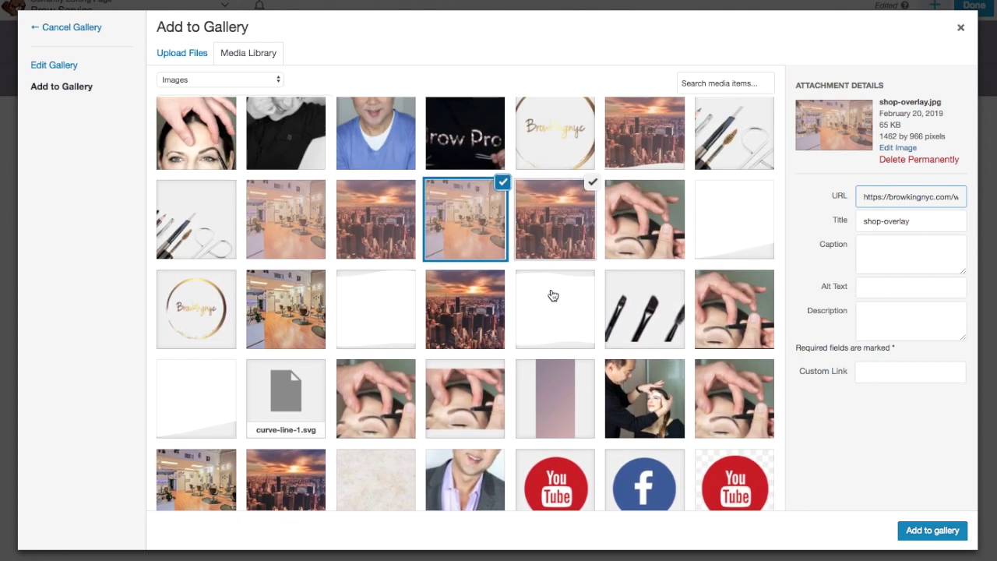
left_click(737, 411)
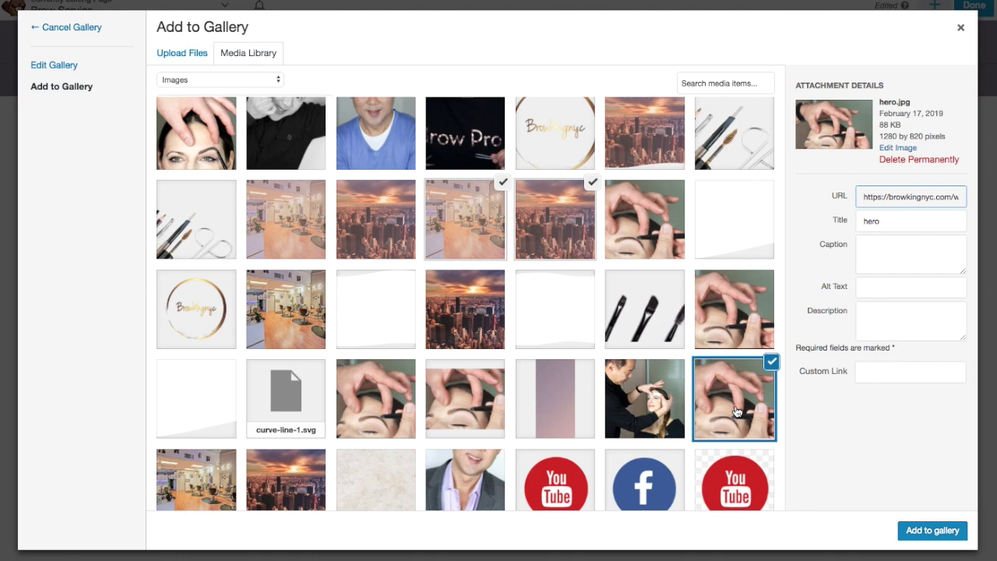
left_click(925, 528)
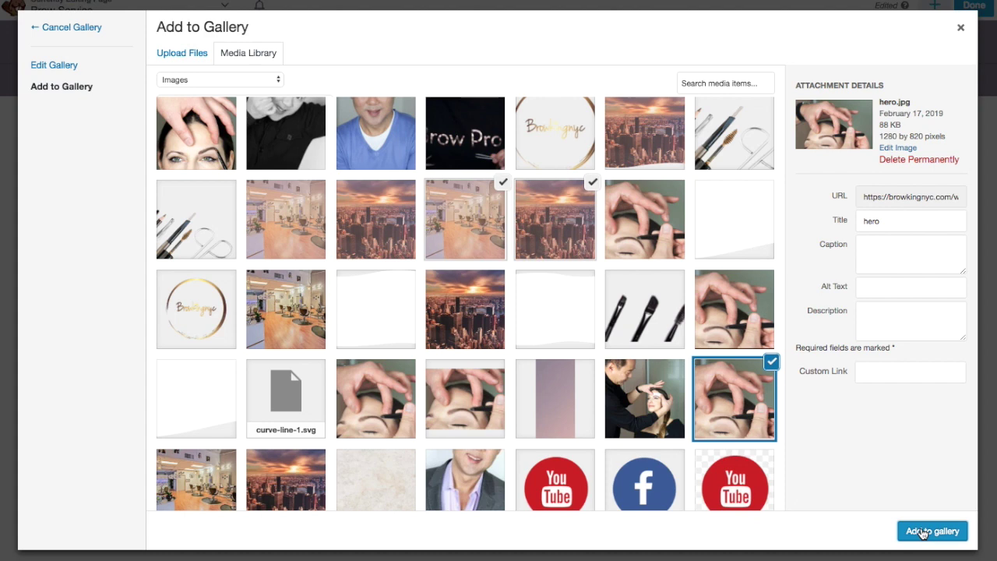
left_click(923, 531)
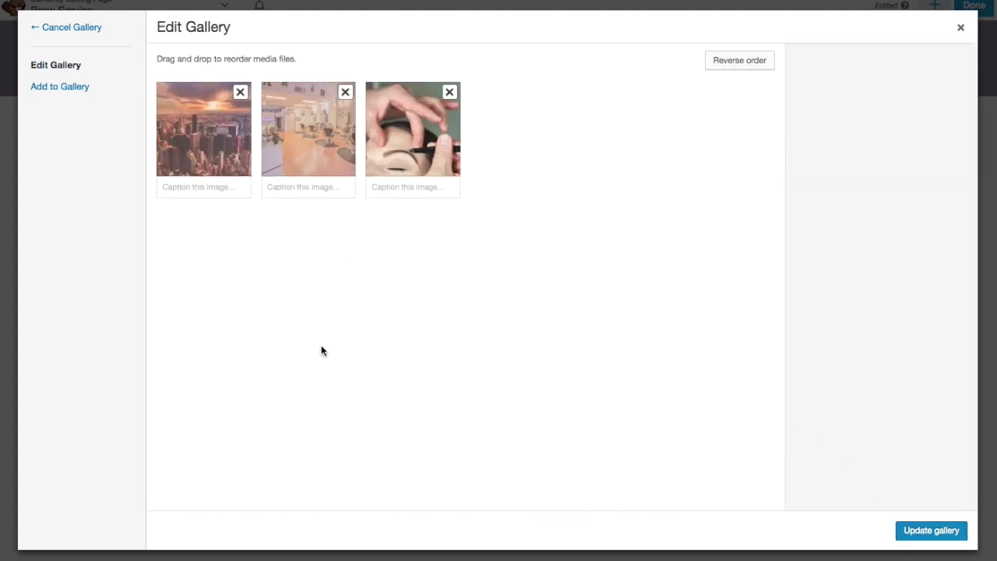
left_click(931, 530)
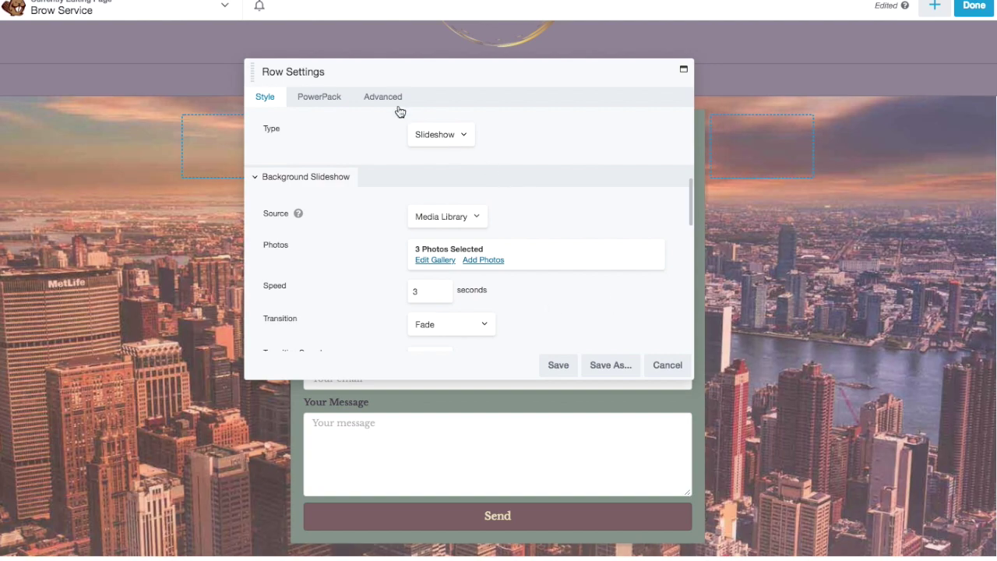
Preview the slideshow at 3 seconds per photo with a 1-second Fade transition.
left_click_drag(396, 71, 436, 117)
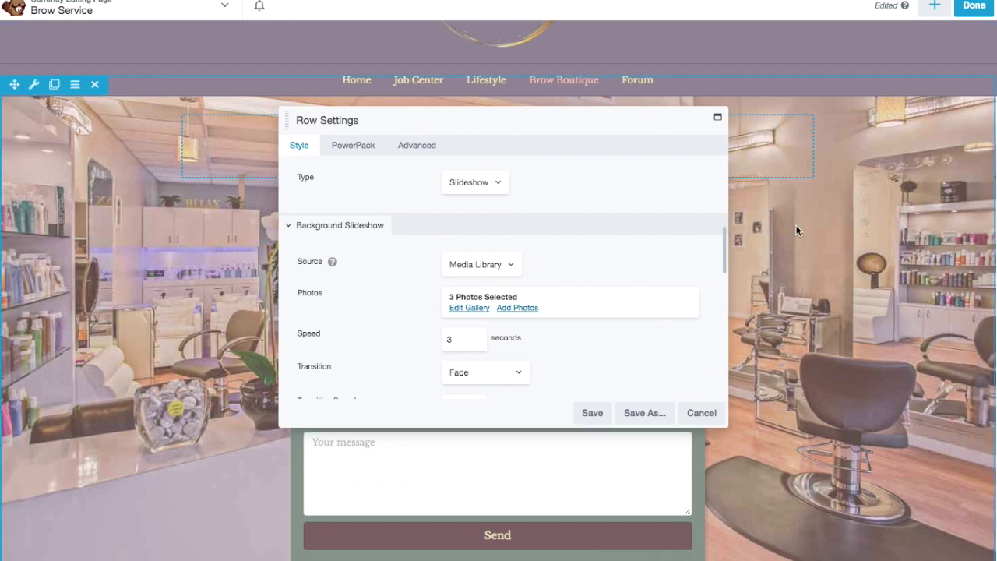
scroll(801, 229, "down", 2)
scroll(802, 230, "up", 2)
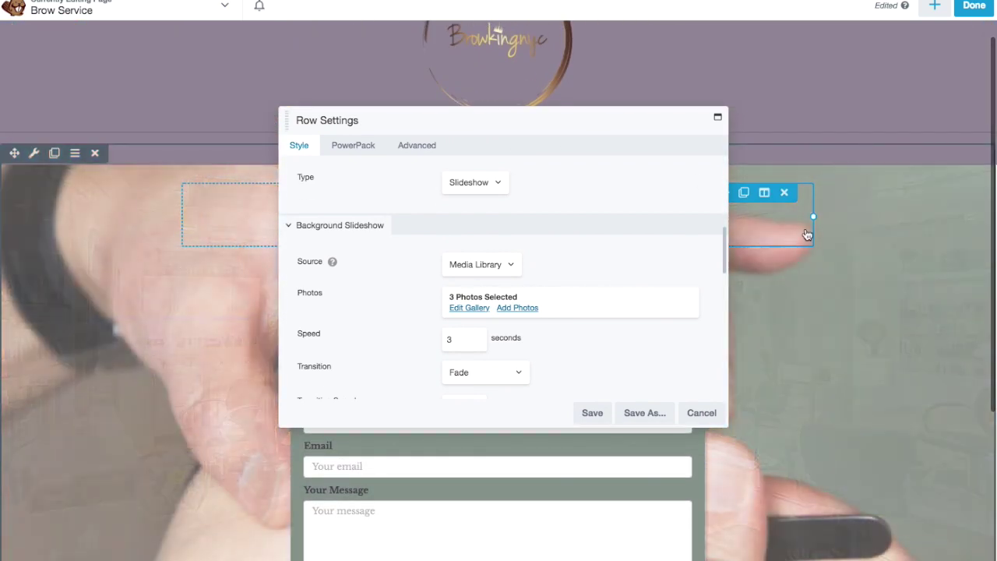
scroll(805, 231, "down", 5)
scroll(805, 231, "up", 6)
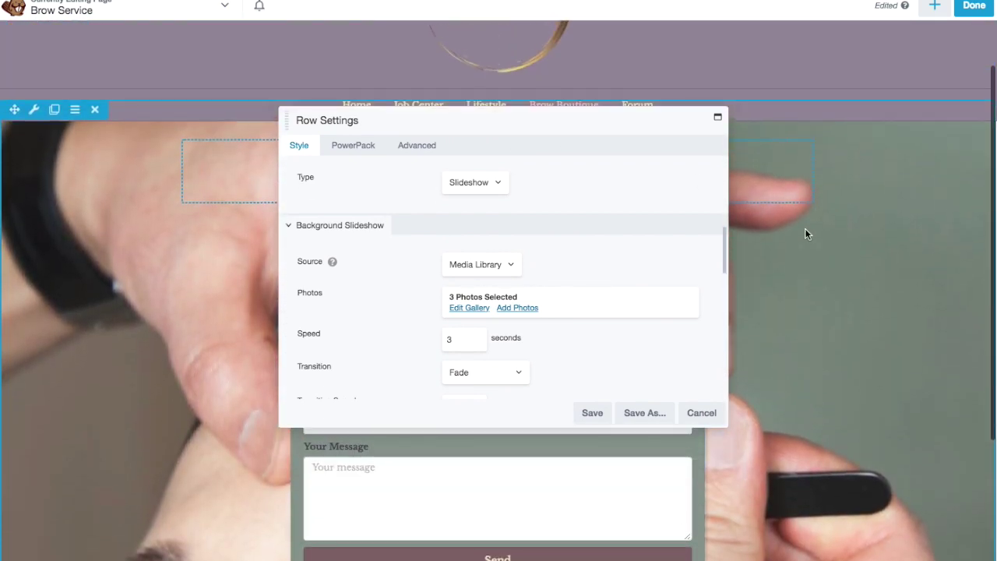
scroll(600, 251, "down", 3)
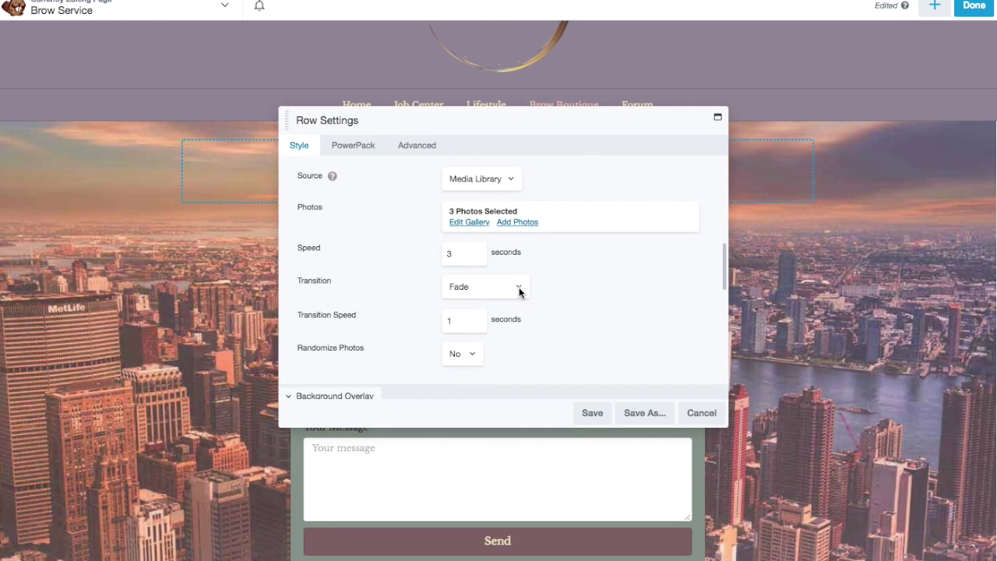
left_click(519, 290)
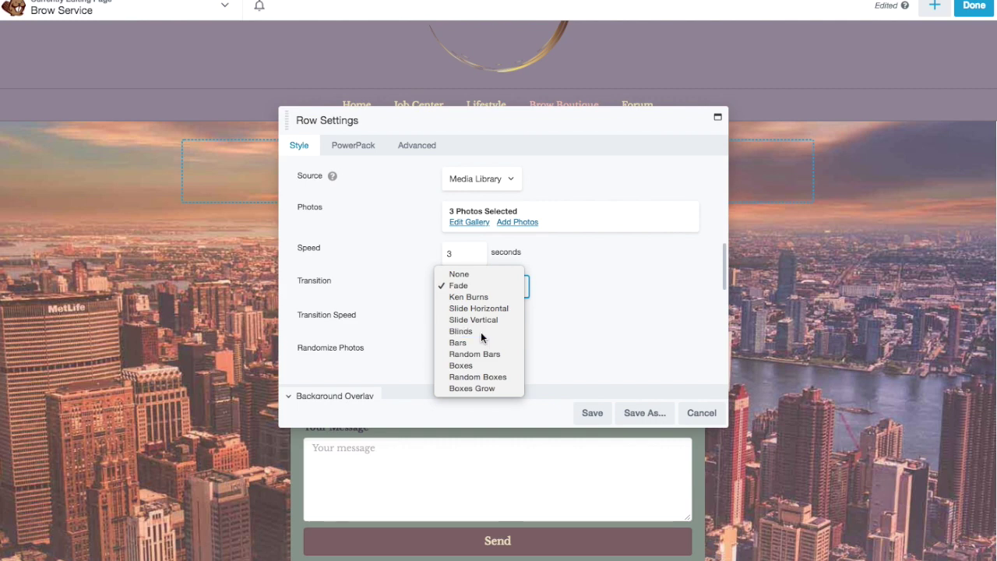
left_click(481, 332)
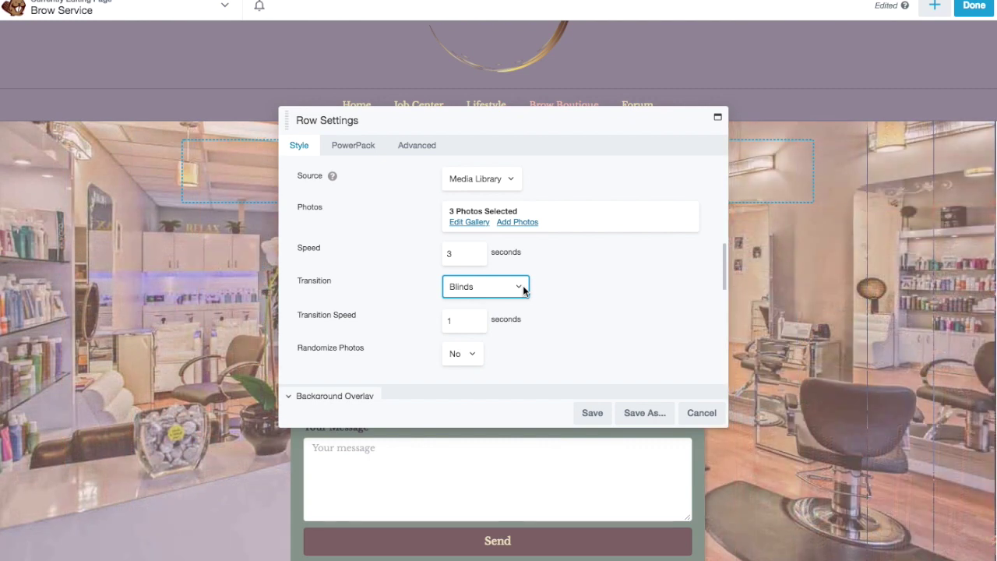
left_click(523, 290)
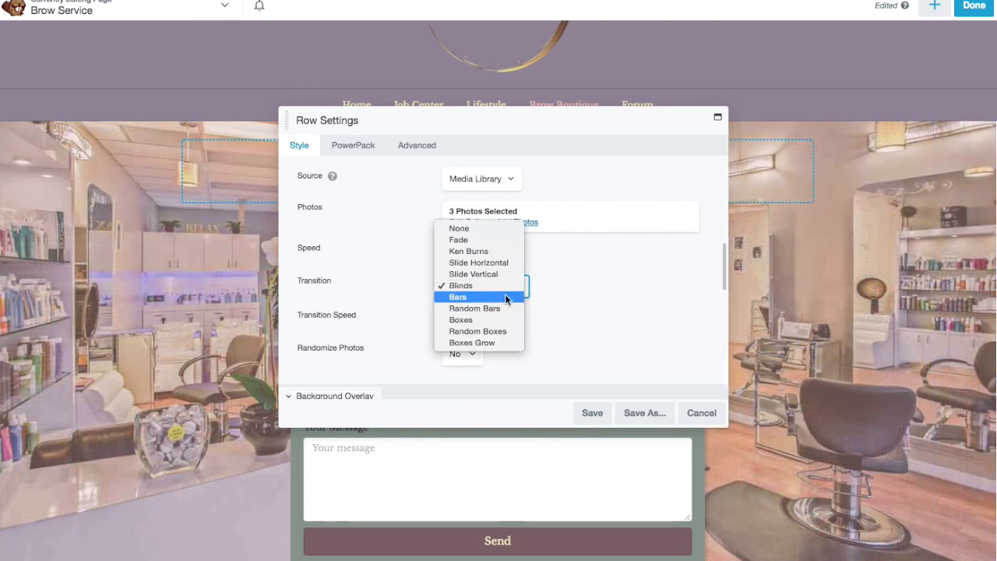
left_click(505, 298)
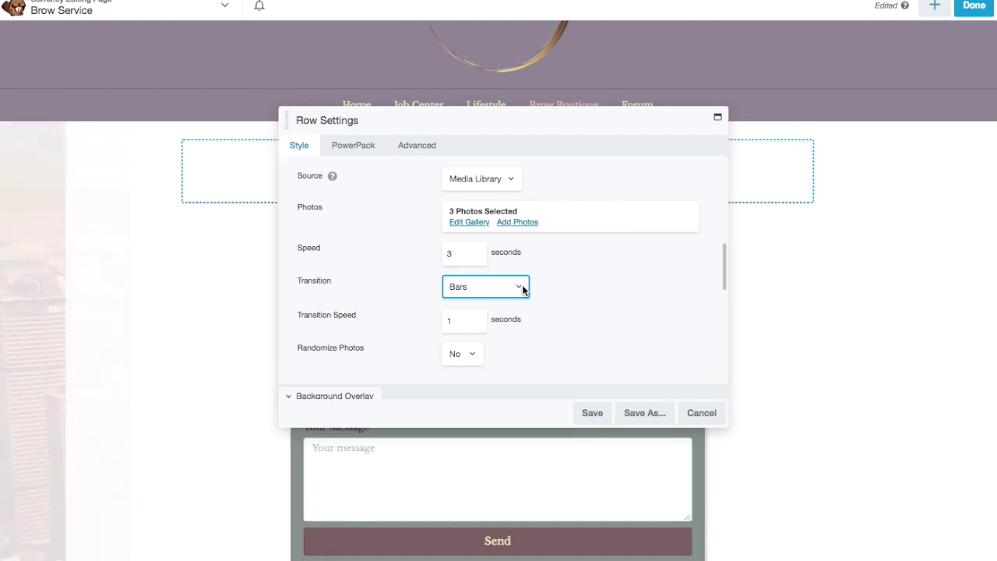
left_click(523, 289)
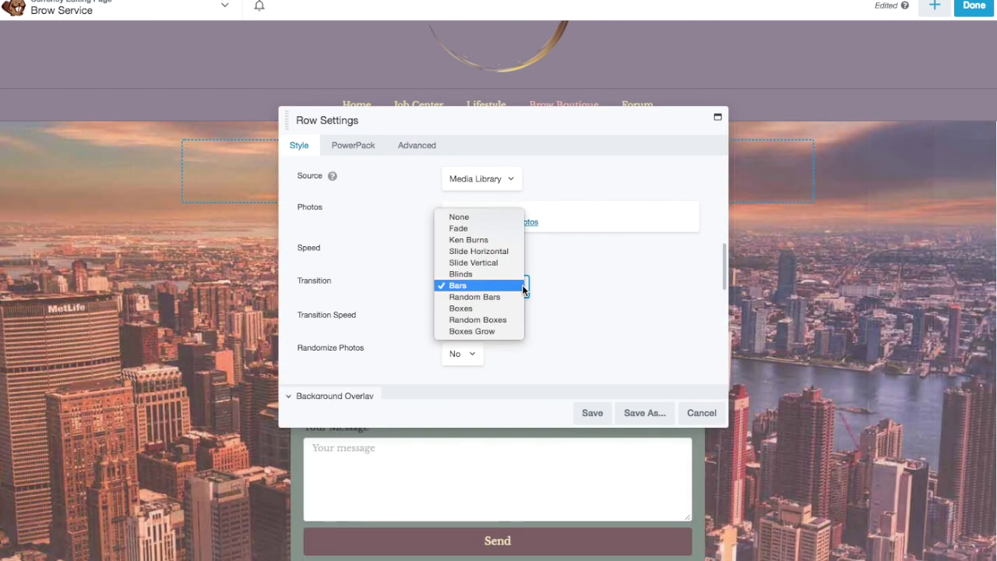
left_click(499, 320)
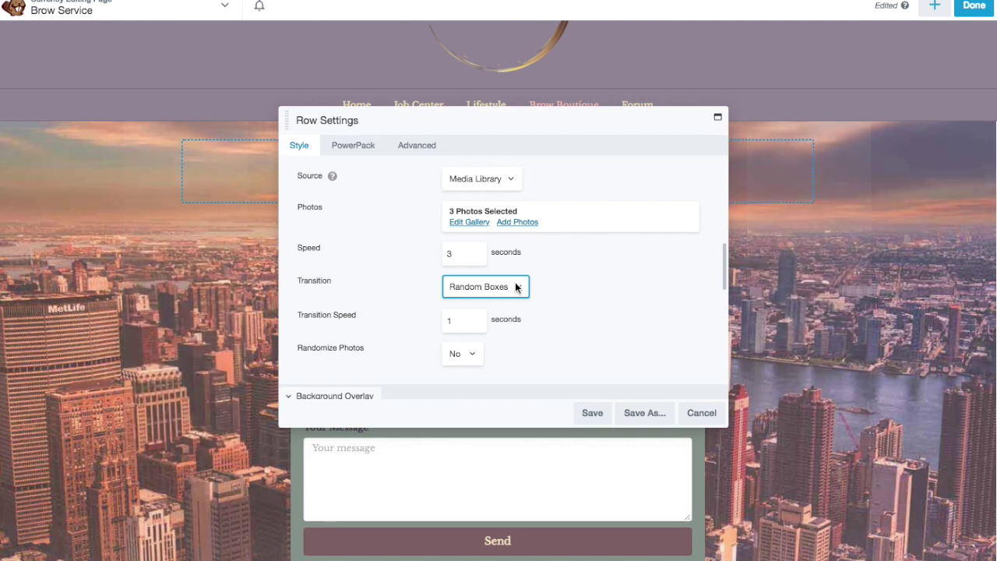
left_click(516, 287)
left_click(489, 194)
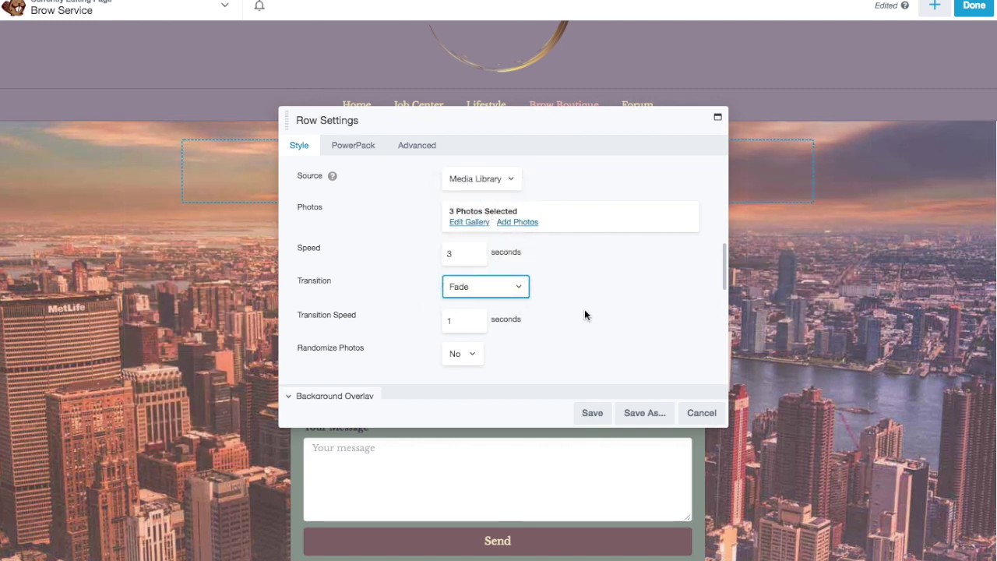
scroll(584, 310, "down", 2)
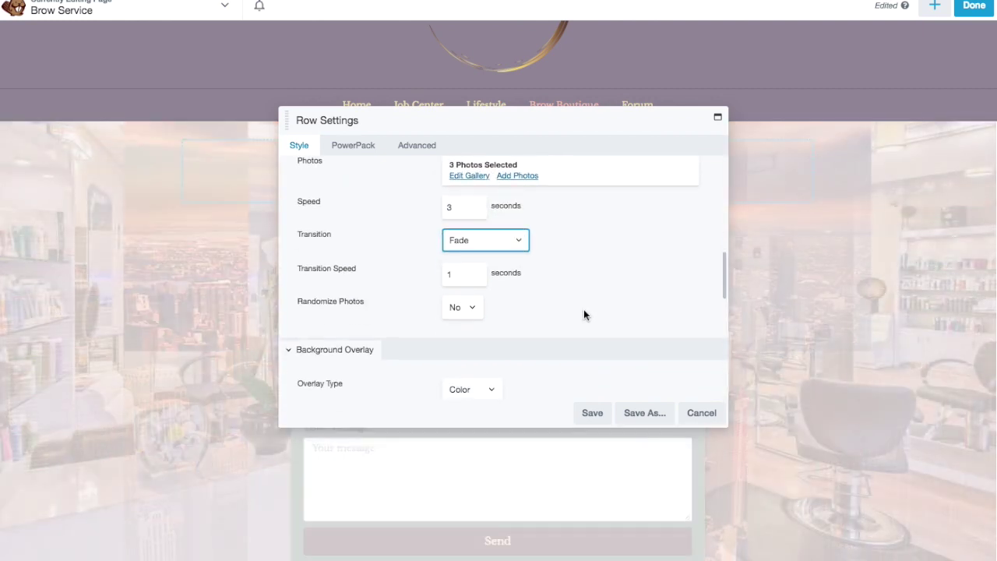
scroll(584, 315, "up", 1)
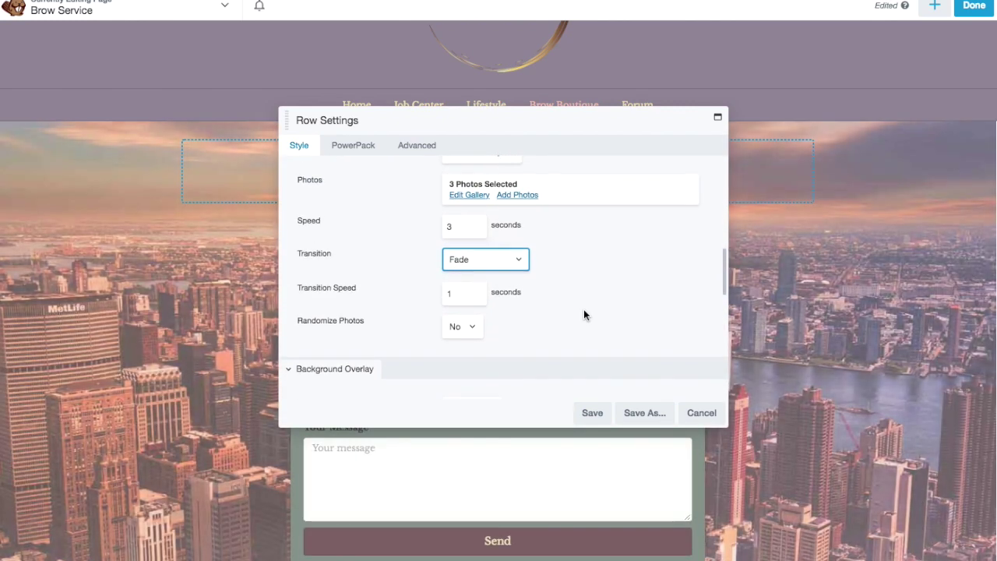
scroll(584, 314, "down", 3)
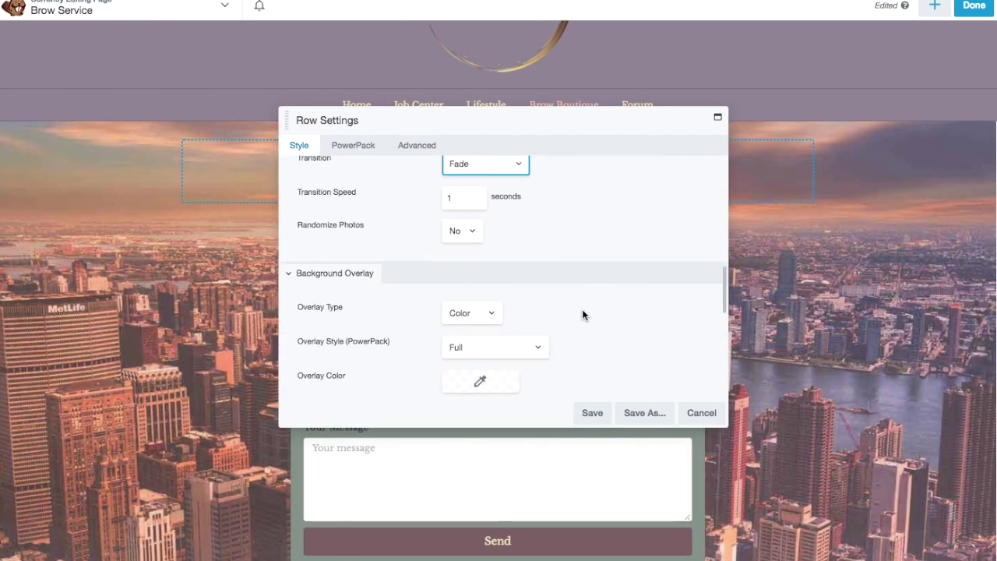
scroll(583, 315, "down", 7)
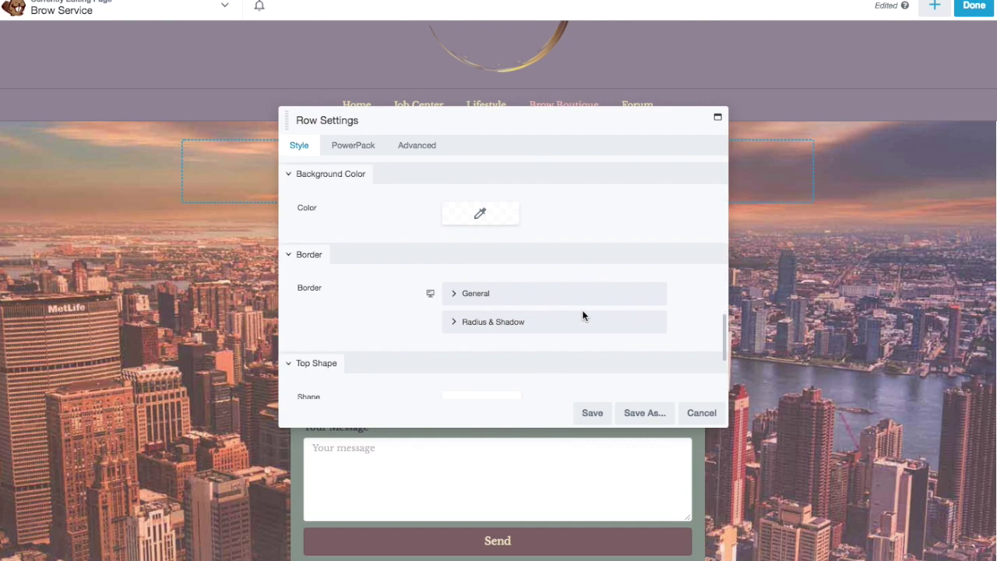
scroll(582, 315, "down", 2)
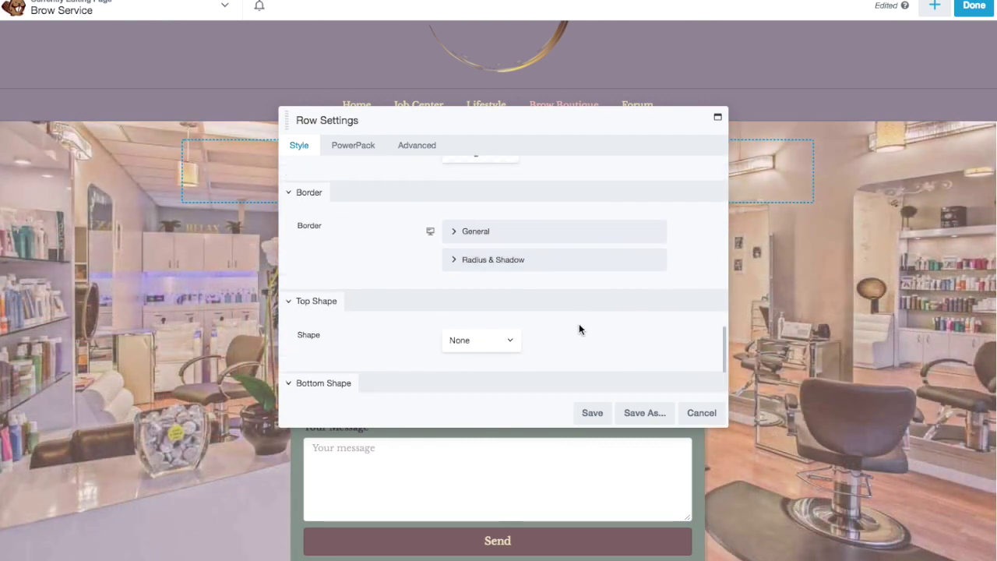
scroll(581, 324, "up", 5)
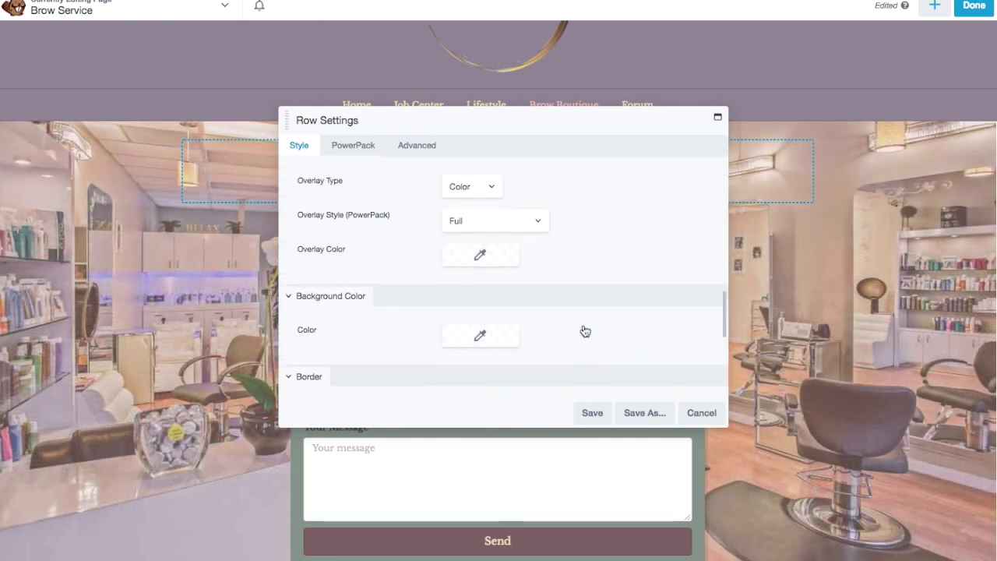
scroll(583, 324, "up", 5)
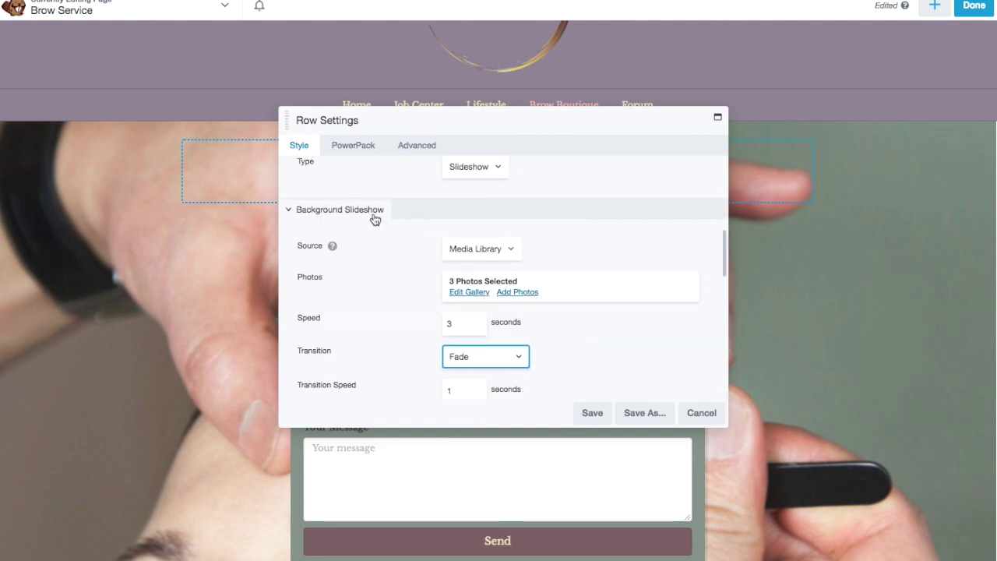
scroll(374, 218, "down", 5)
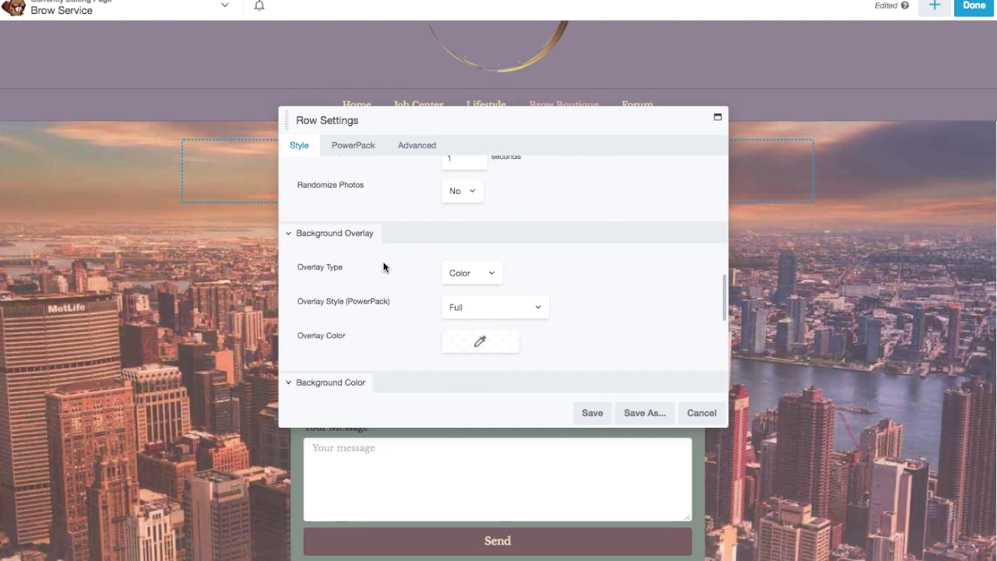
scroll(383, 267, "down", 1)
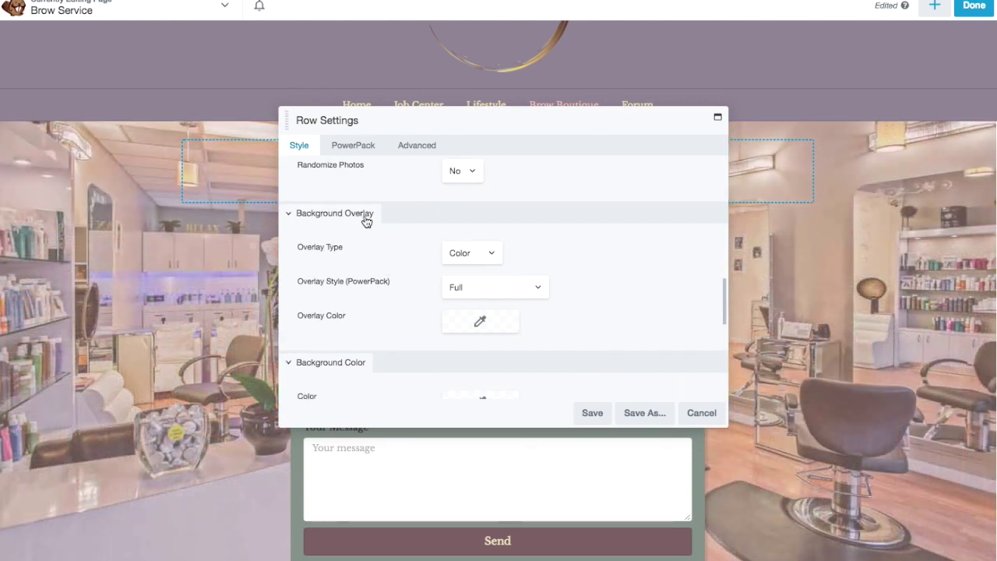
scroll(385, 299, "down", 7)
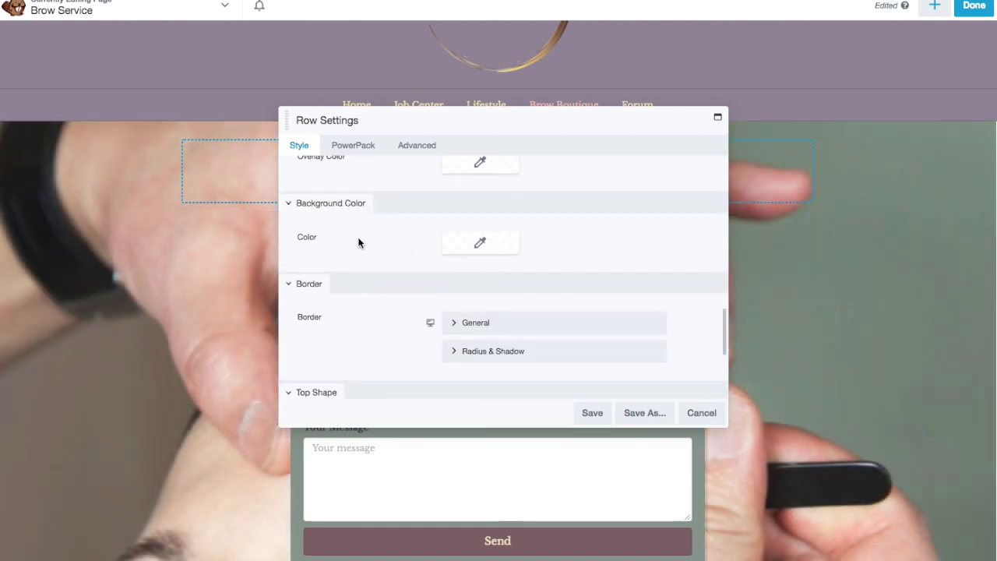
scroll(480, 252, "up", 1)
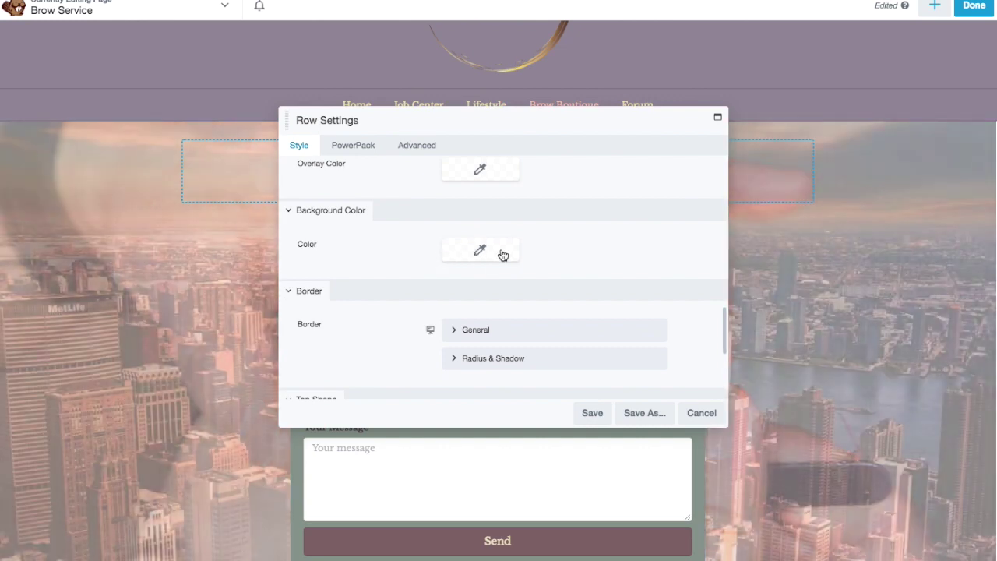
scroll(367, 285, "down", 1)
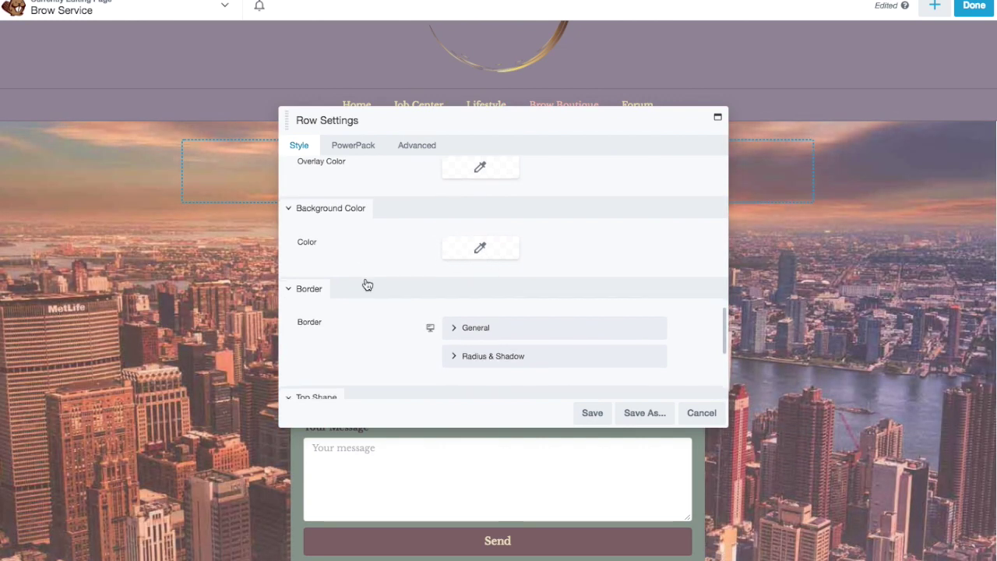
scroll(366, 283, "down", 1)
scroll(374, 317, "down", 1)
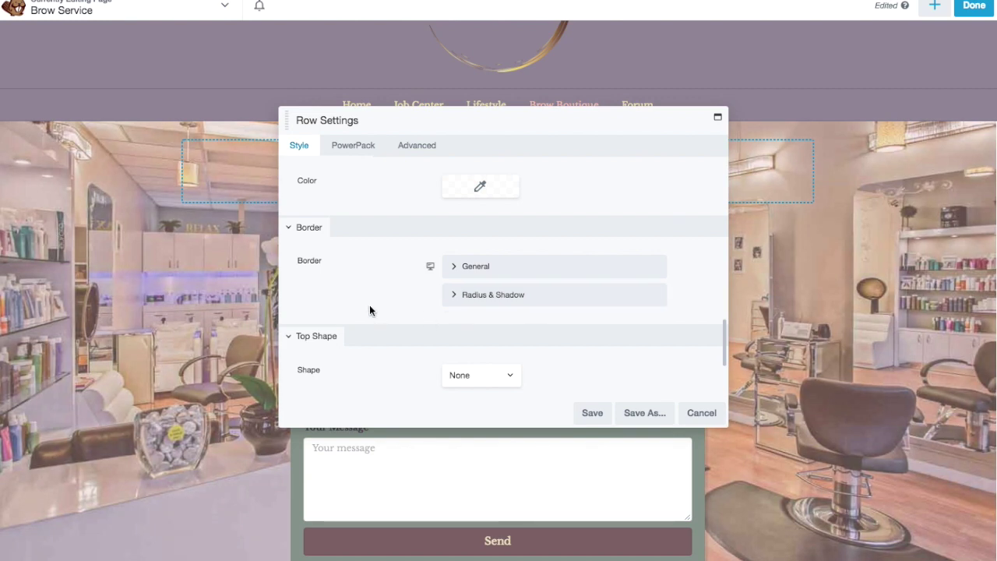
scroll(370, 307, "down", 2)
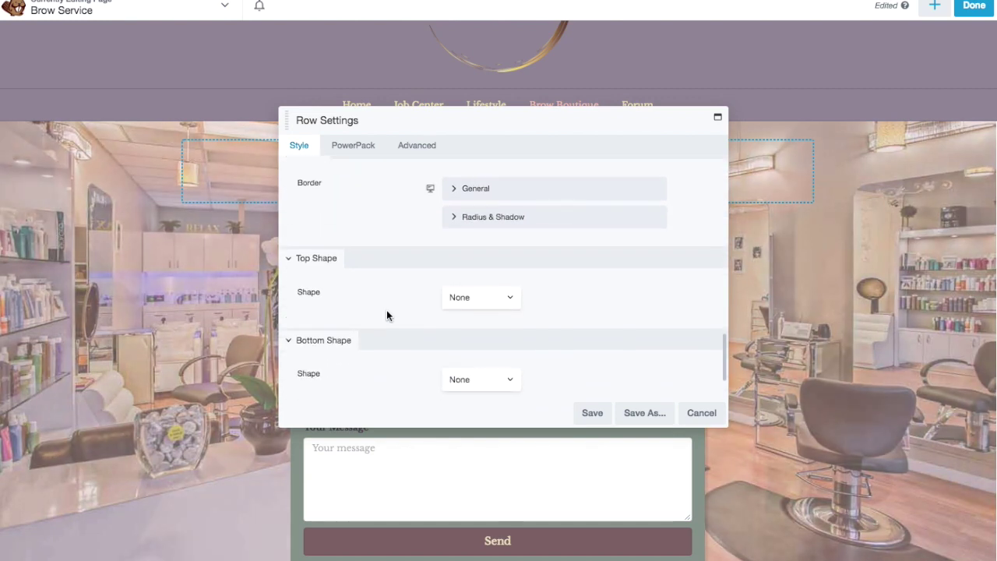
scroll(387, 315, "down", 2)
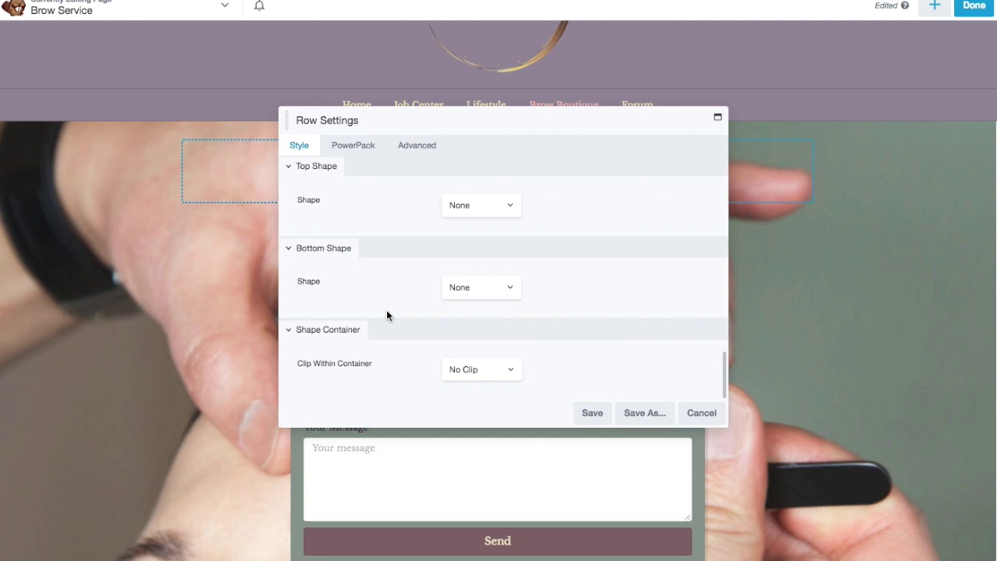
scroll(386, 309, "up", 6)
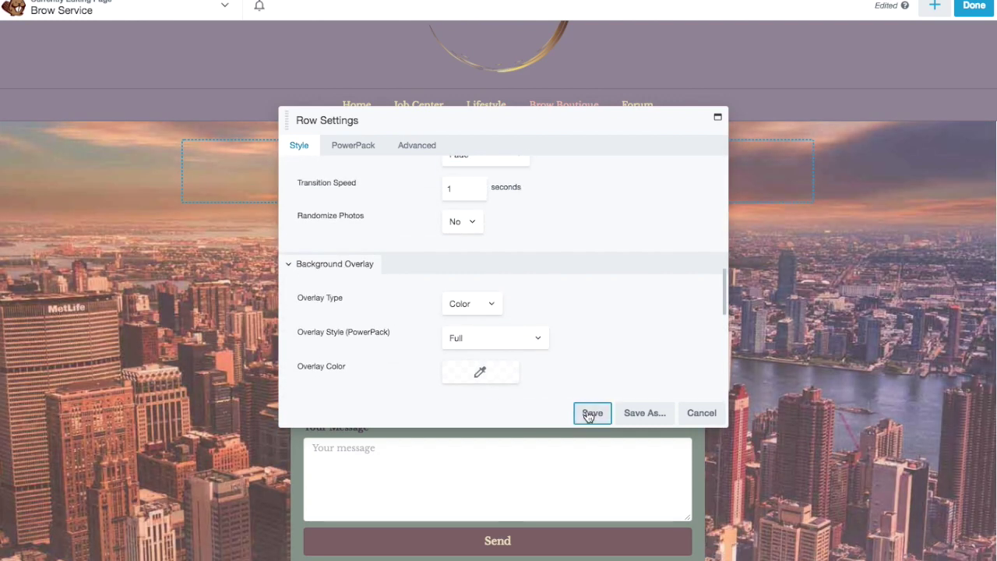
left_click(590, 413)
Scroll the page to watch the saved slideshow fade behind the House Calls form.
scroll(717, 340, "down", 2)
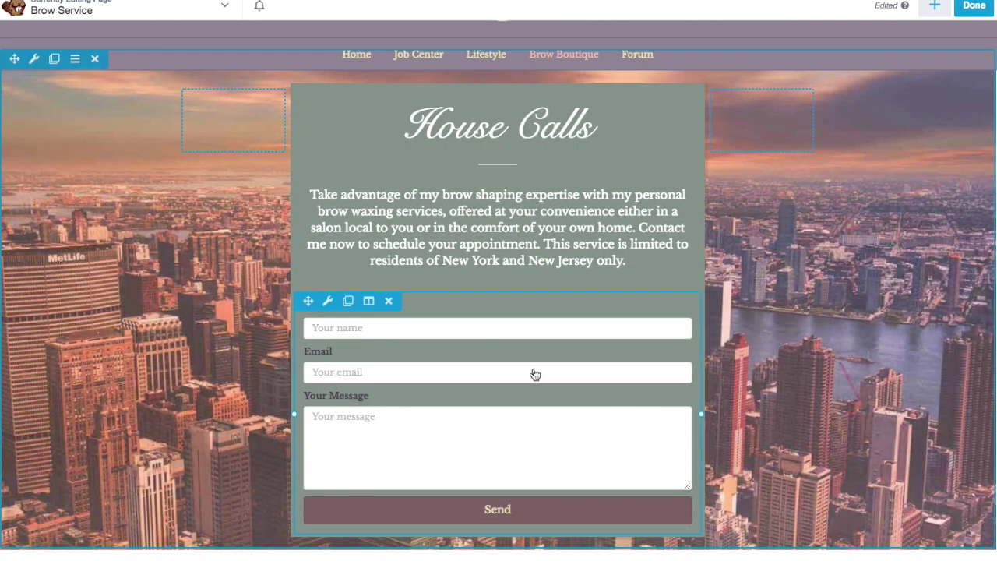
scroll(820, 379, "down", 3)
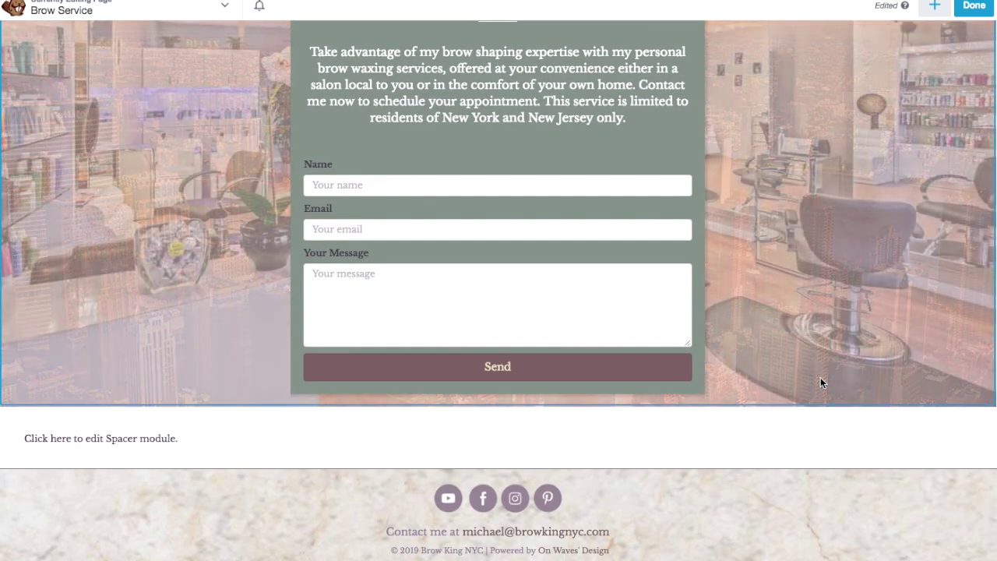
scroll(820, 377, "up", 6)
scroll(821, 376, "down", 1)
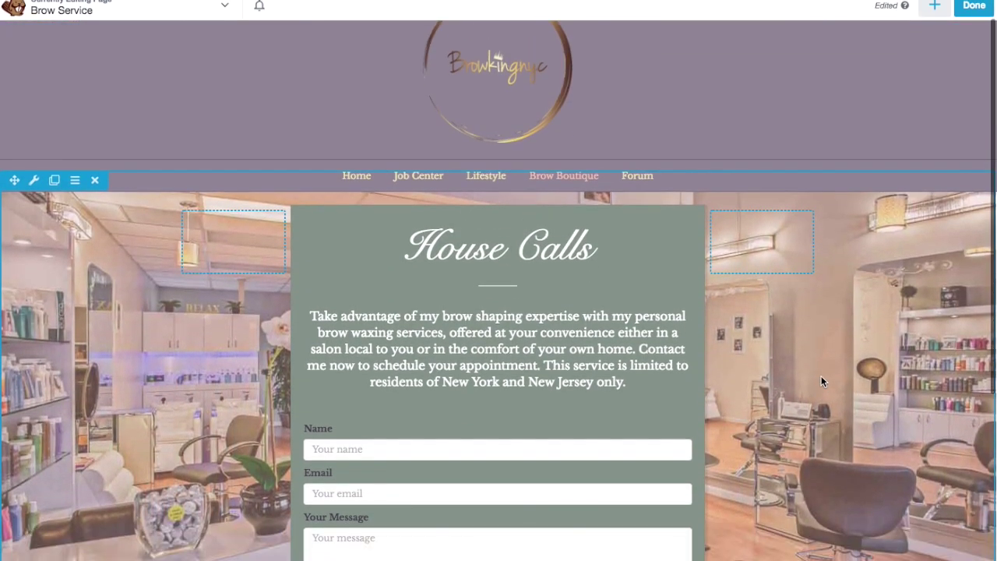